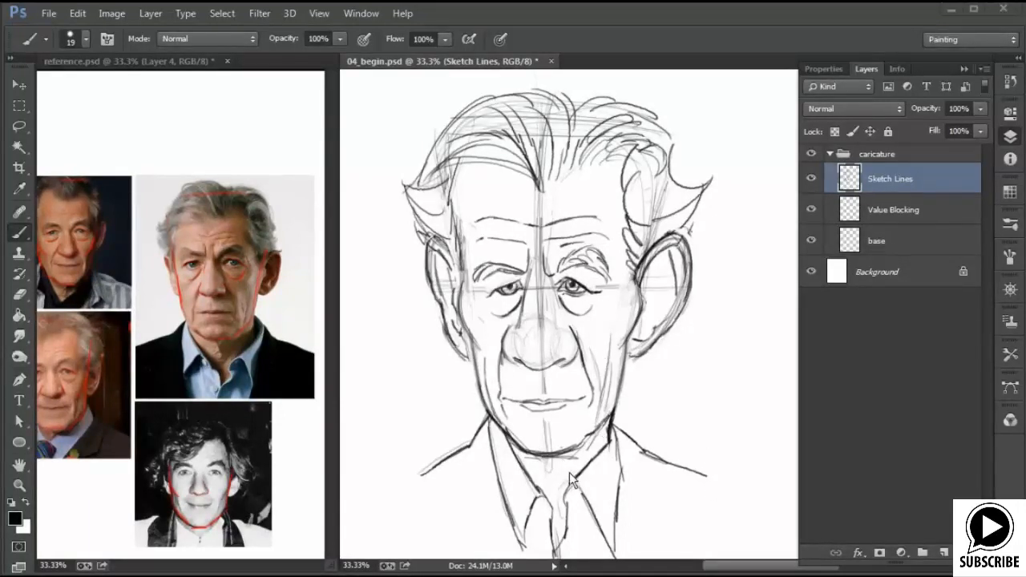
Fill the Background layer with a dark gray swatch using the Paint Bucket
left_click(20, 317)
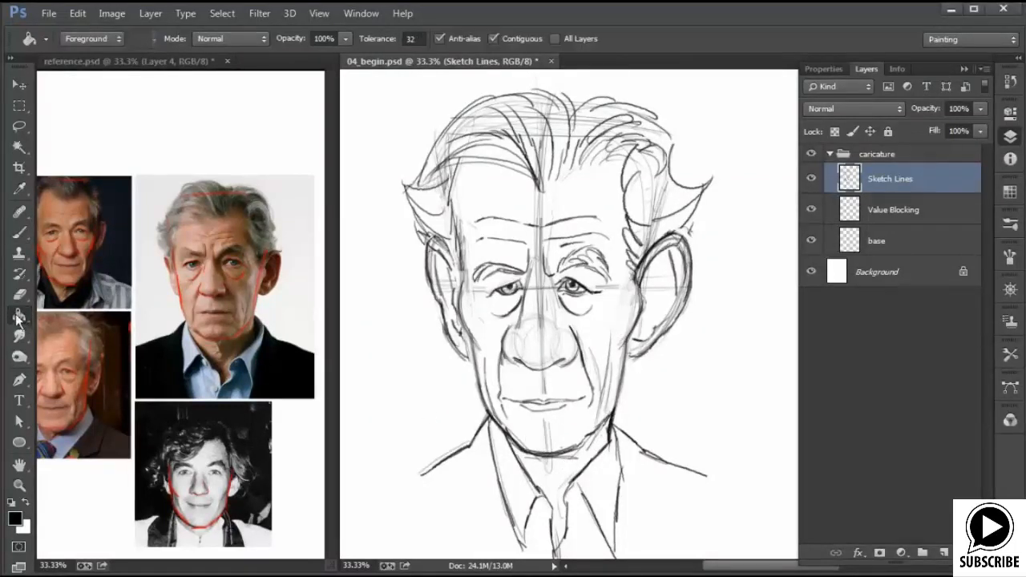
left_click(1010, 192)
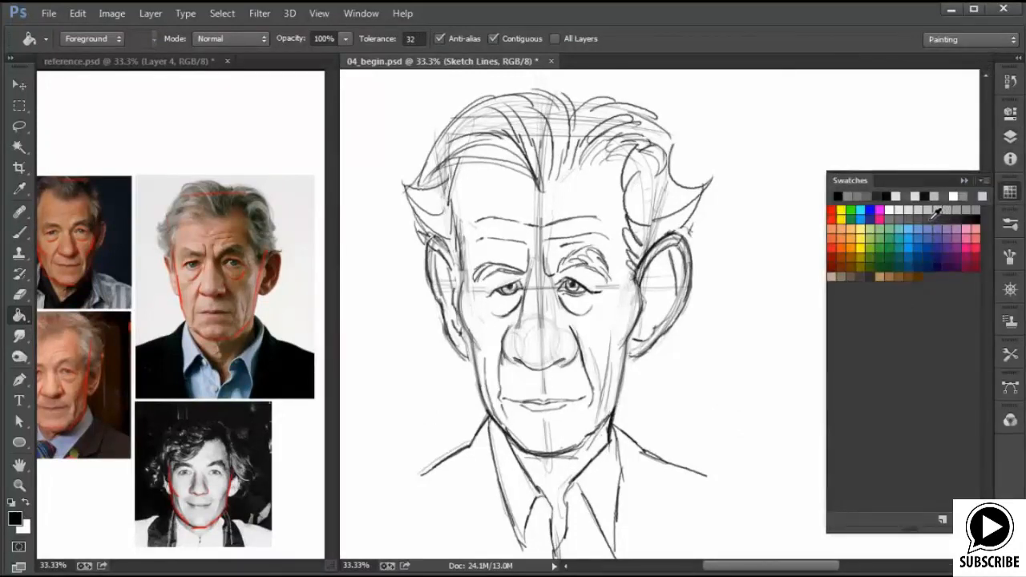
left_click(1010, 137)
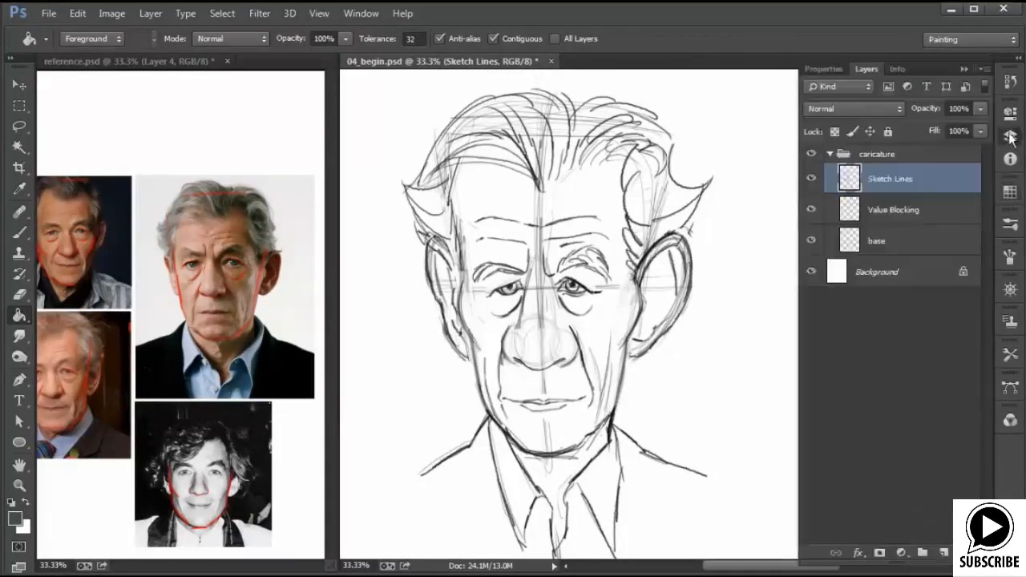
left_click(904, 271)
left_click(675, 382)
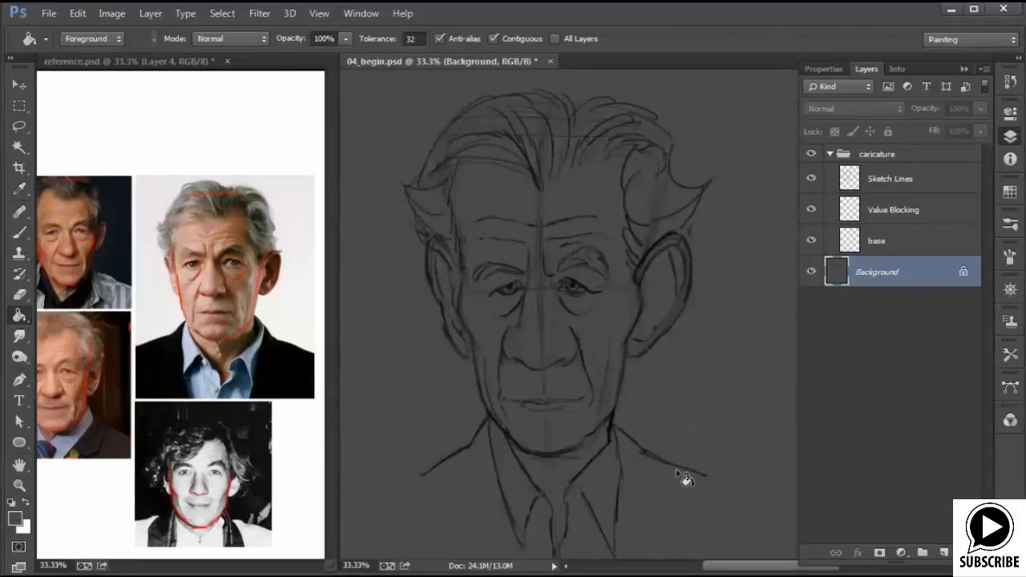
On the base layer, paint the whole head, neck and shoulders silhouette in mid gray with an 89 px hard round brush
left_click(899, 245)
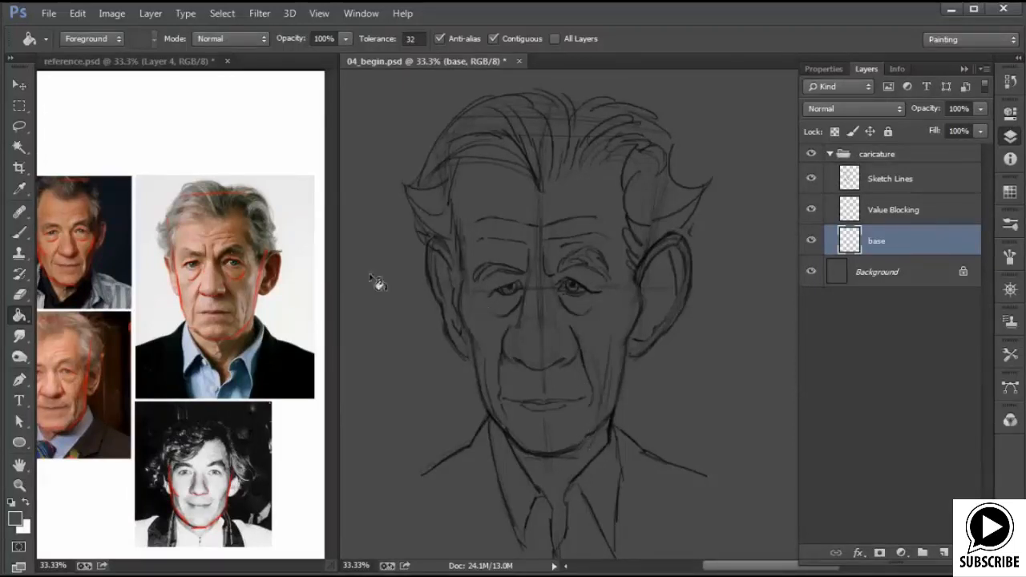
left_click(19, 233)
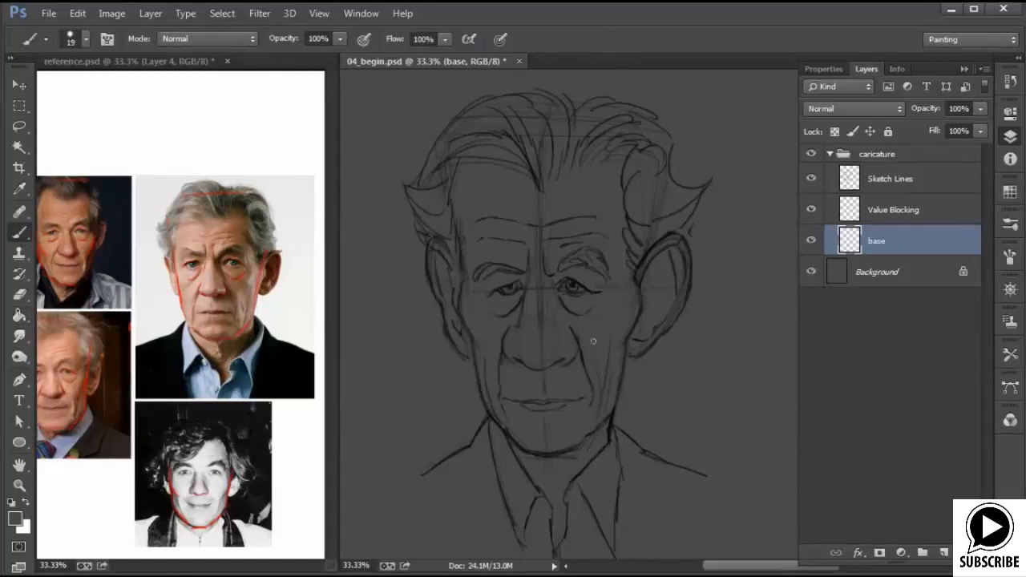
right_click(577, 254)
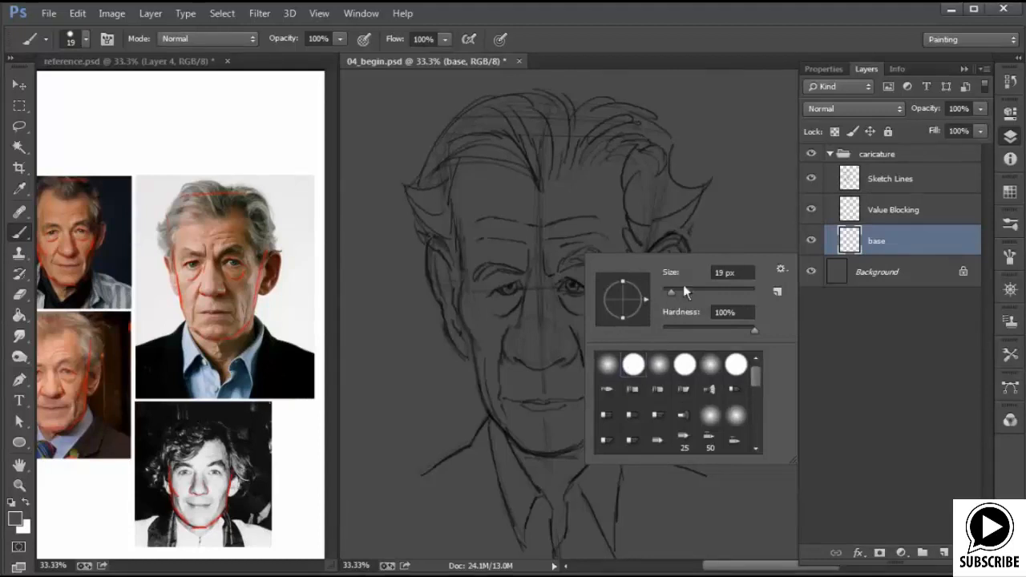
left_click_drag(672, 292, 703, 292)
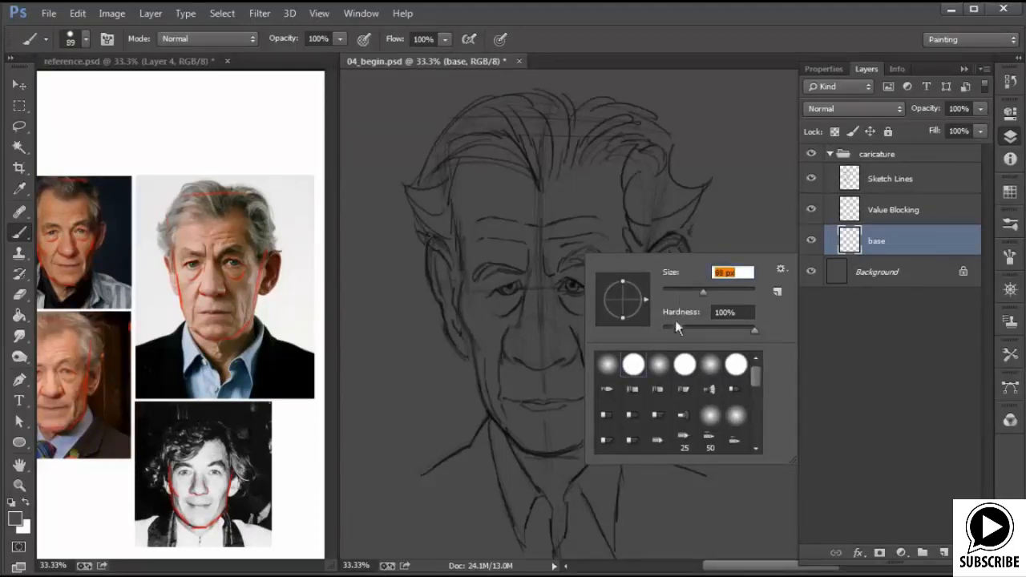
left_click(1010, 192)
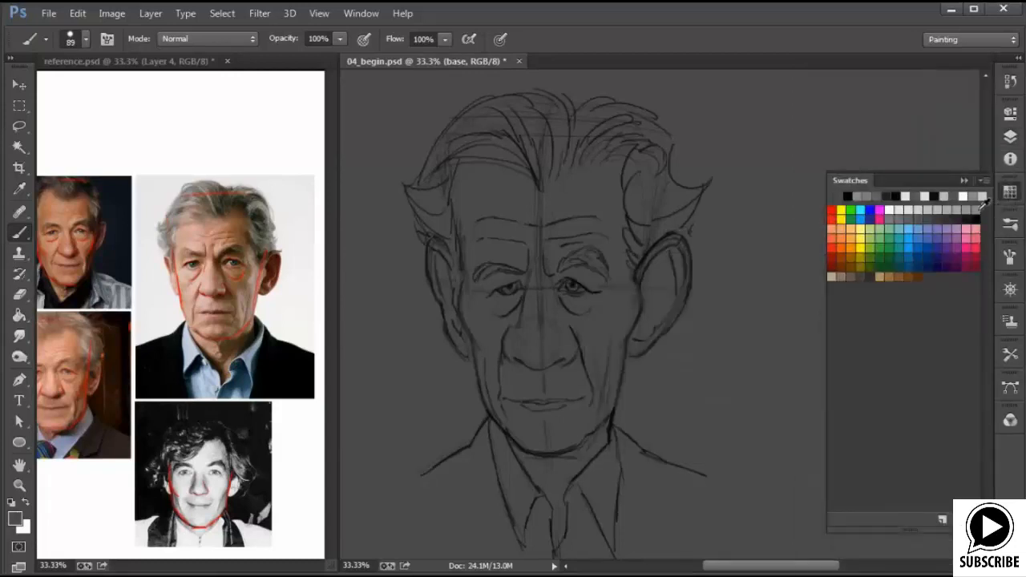
left_click(981, 201)
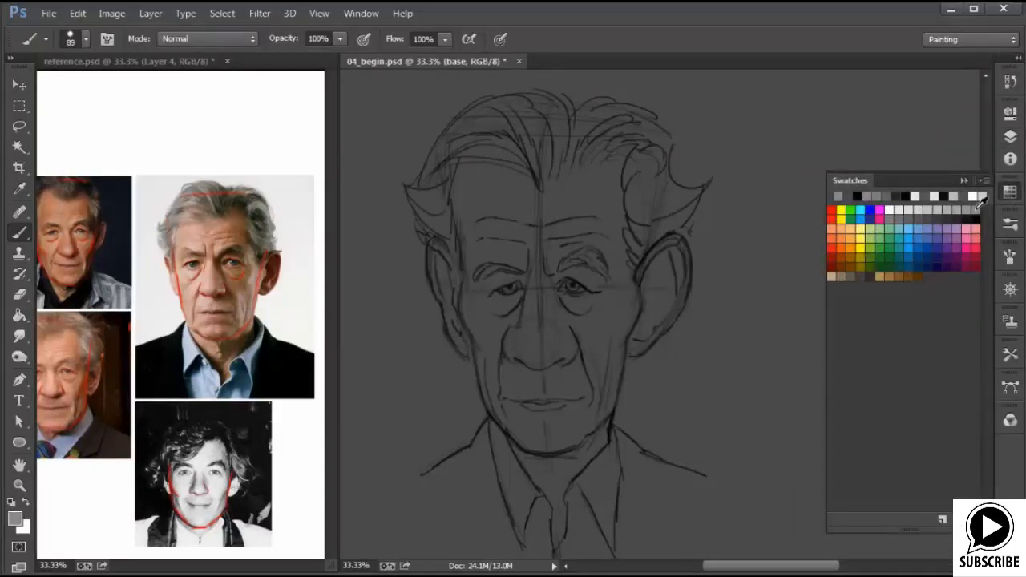
left_click(1010, 136)
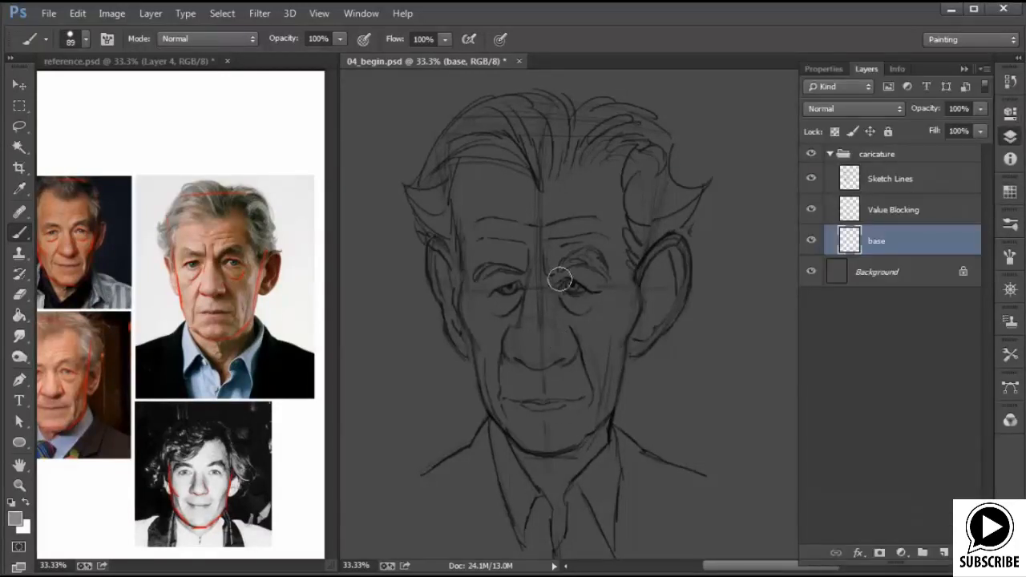
mouse_move(553, 316)
left_mouse_down()
mouse_move(546, 372)
mouse_move(562, 197)
mouse_move(551, 406)
mouse_move(541, 257)
mouse_move(519, 202)
mouse_move(491, 224)
mouse_move(470, 181)
mouse_move(490, 169)
mouse_move(490, 219)
mouse_move(541, 304)
mouse_move(571, 241)
mouse_move(599, 231)
mouse_move(603, 309)
mouse_move(627, 271)
mouse_move(612, 336)
mouse_move(632, 346)
mouse_move(662, 305)
mouse_move(644, 286)
mouse_move(663, 272)
mouse_move(665, 293)
mouse_move(631, 318)
mouse_move(606, 218)
mouse_move(606, 151)
mouse_move(457, 195)
mouse_move(442, 163)
mouse_move(486, 118)
mouse_move(528, 104)
mouse_move(569, 132)
mouse_move(544, 207)
mouse_move(585, 121)
mouse_move(621, 124)
mouse_move(649, 151)
mouse_move(654, 215)
mouse_move(682, 198)
mouse_move(655, 183)
mouse_move(656, 141)
mouse_move(624, 120)
mouse_move(545, 120)
mouse_move(460, 172)
mouse_move(435, 211)
mouse_move(420, 193)
mouse_move(453, 234)
mouse_move(453, 274)
mouse_move(443, 276)
mouse_move(505, 405)
mouse_move(499, 398)
mouse_move(510, 395)
mouse_move(535, 465)
mouse_move(565, 472)
mouse_move(601, 505)
mouse_move(613, 433)
mouse_move(600, 361)
mouse_move(611, 357)
mouse_move(504, 480)
mouse_move(481, 437)
mouse_move(449, 473)
mouse_move(483, 454)
mouse_move(497, 517)
mouse_move(621, 545)
mouse_move(573, 497)
mouse_move(645, 513)
mouse_move(694, 489)
mouse_move(613, 443)
mouse_move(715, 489)
left_mouse_up()
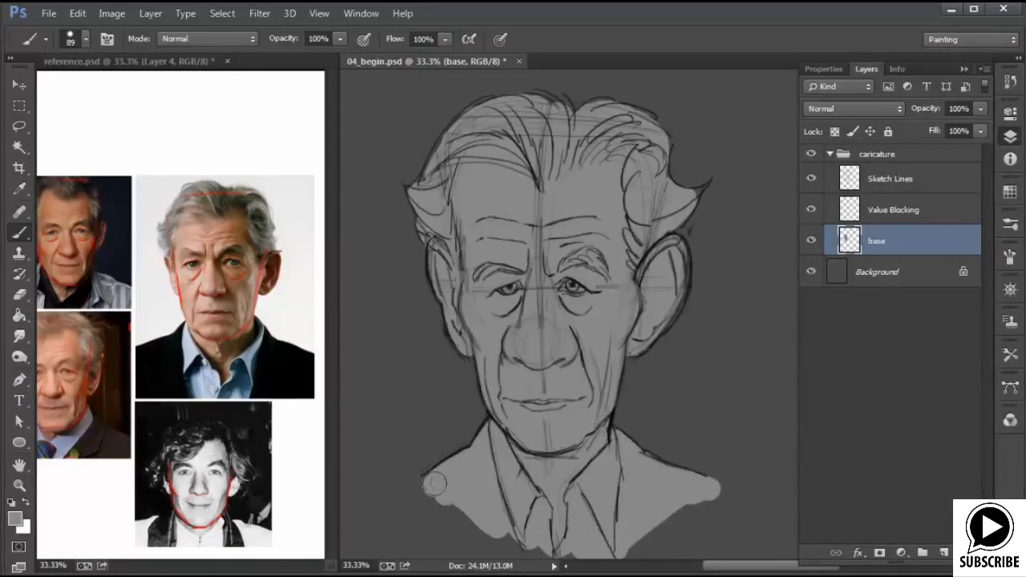
mouse_move(434, 483)
left_mouse_down()
mouse_move(484, 530)
mouse_move(489, 495)
left_mouse_up()
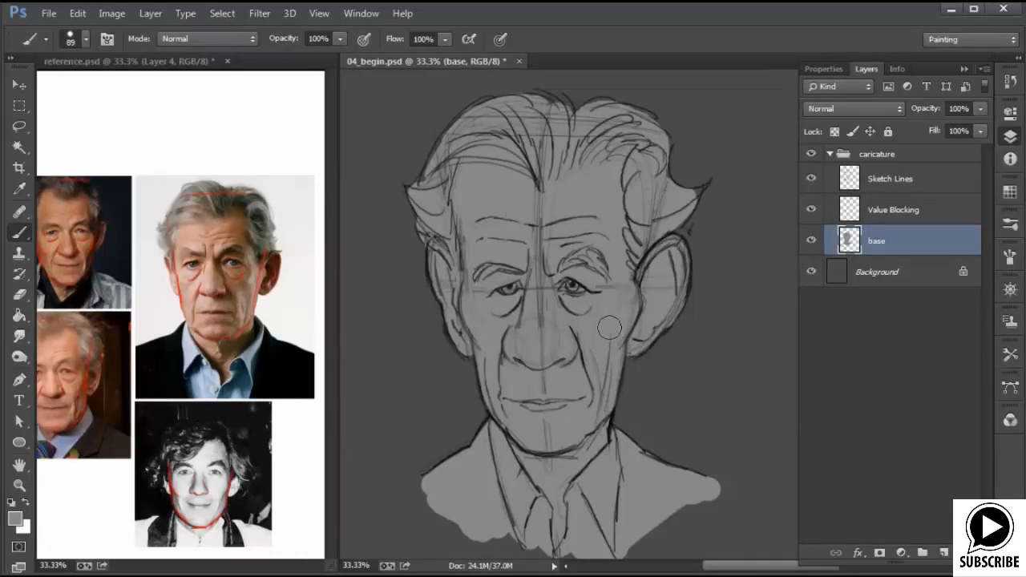
Flatten the brush tip to 0% roundness at a -44° angle, size 45 px, and enable Transfer with pen-pressure opacity and flow
right_click(623, 252)
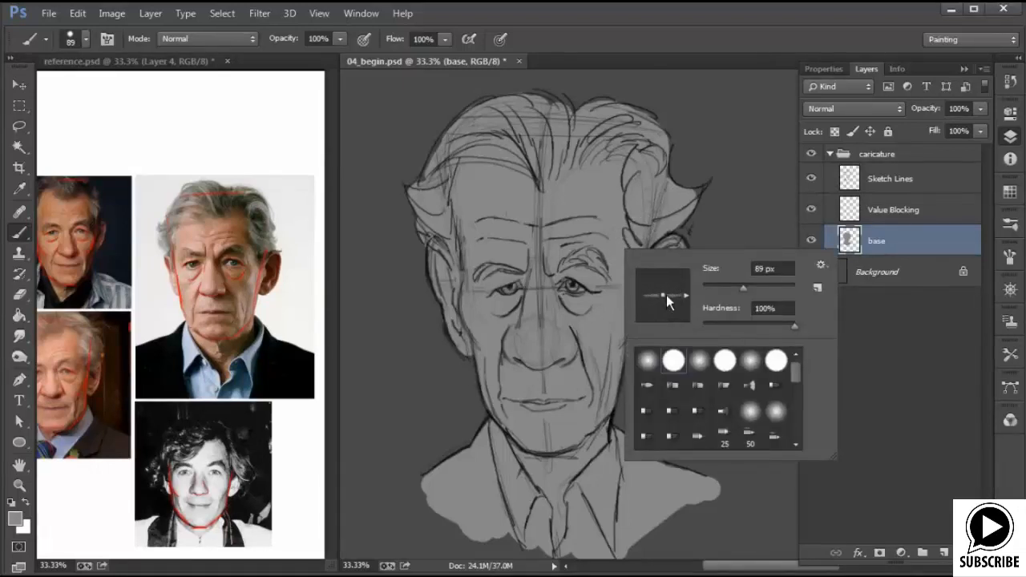
left_click_drag(679, 295, 684, 309)
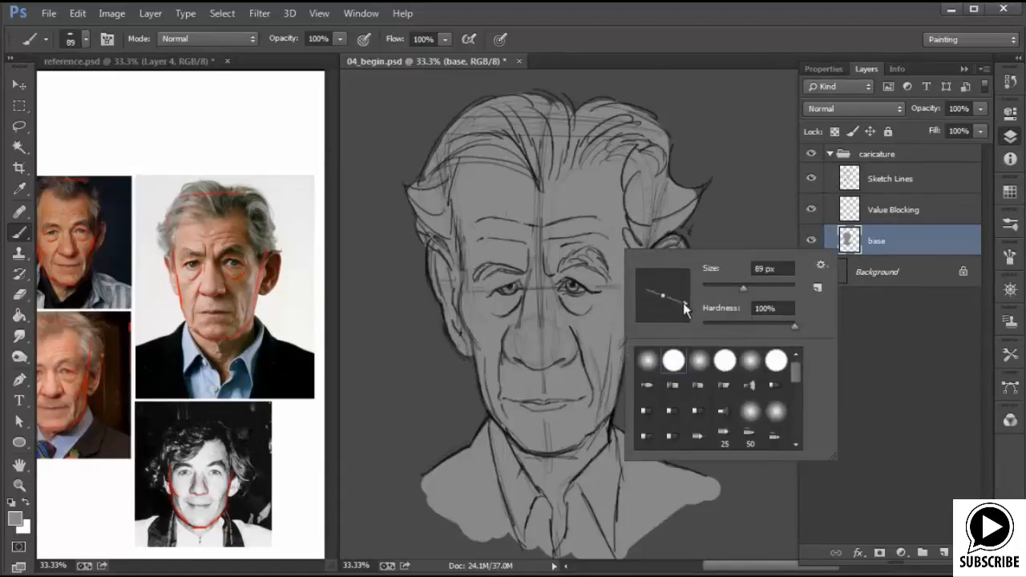
left_click(729, 287)
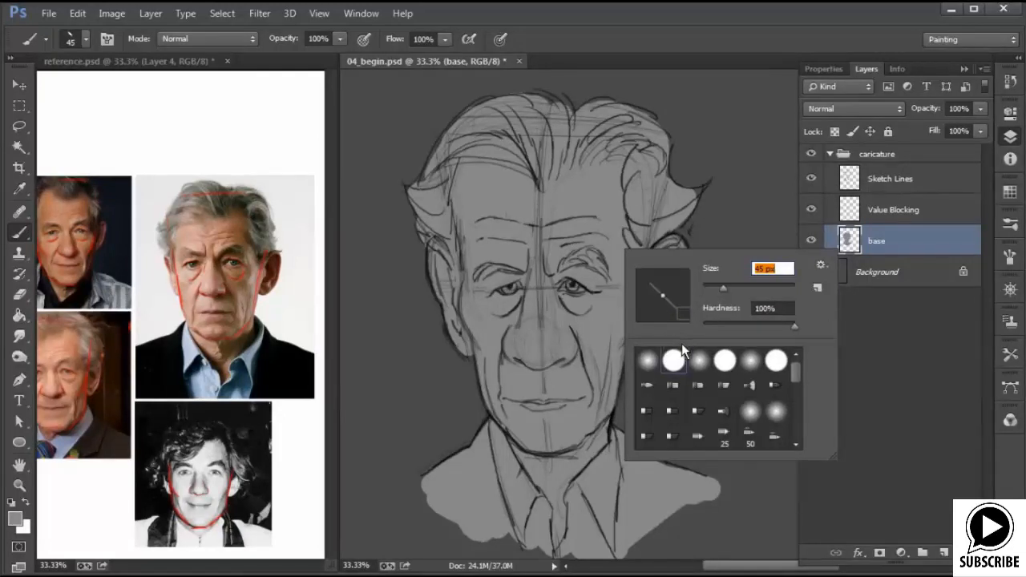
left_click(1008, 258)
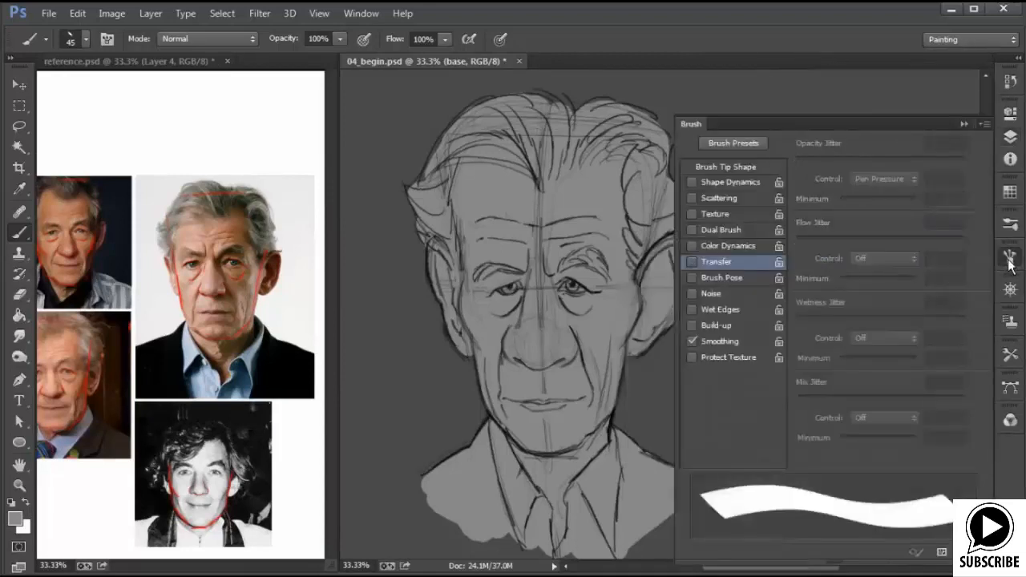
left_click(735, 168)
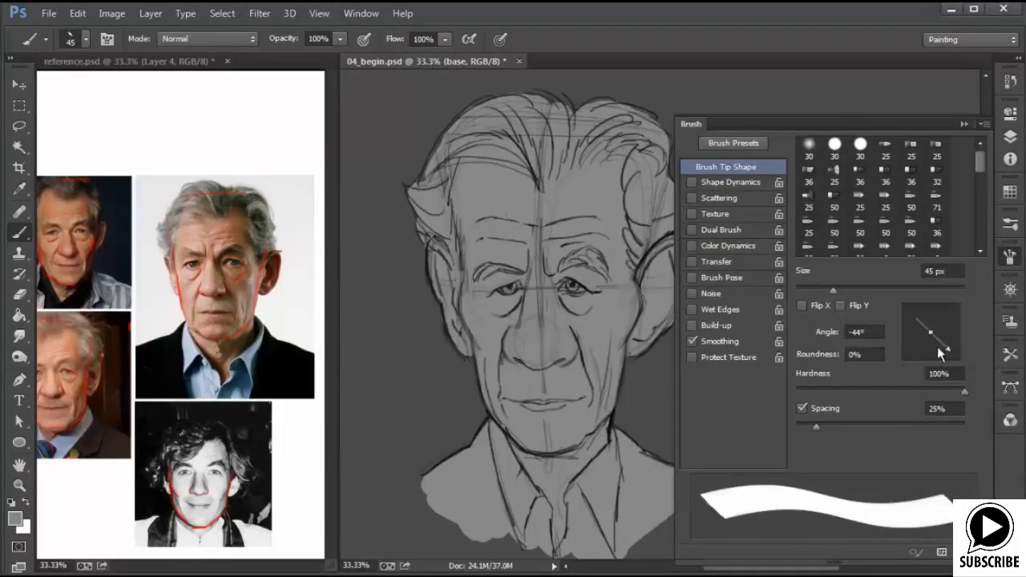
left_click(715, 262)
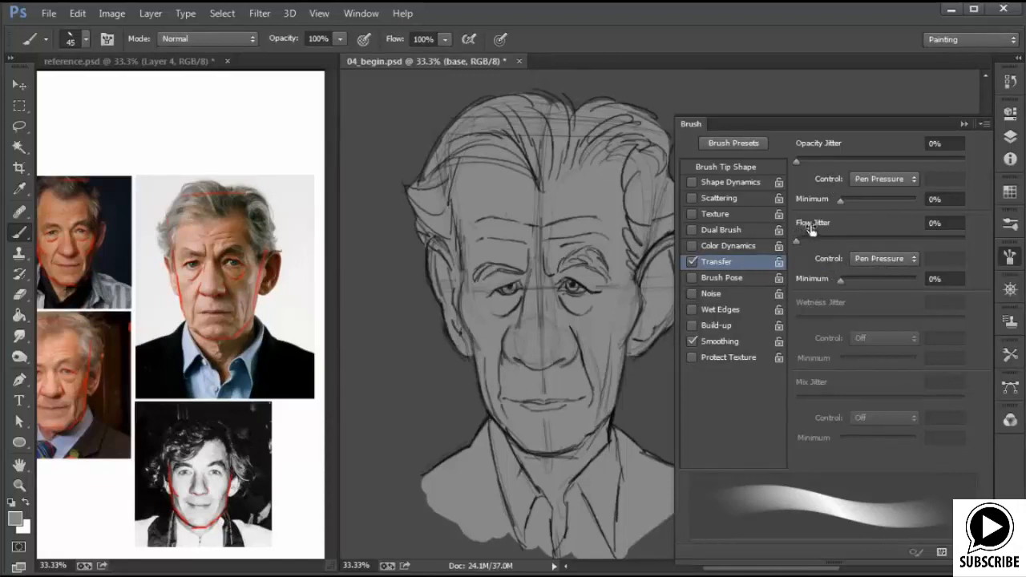
Reset the foreground color to black and make the Value Blocking layer active
left_click(1010, 136)
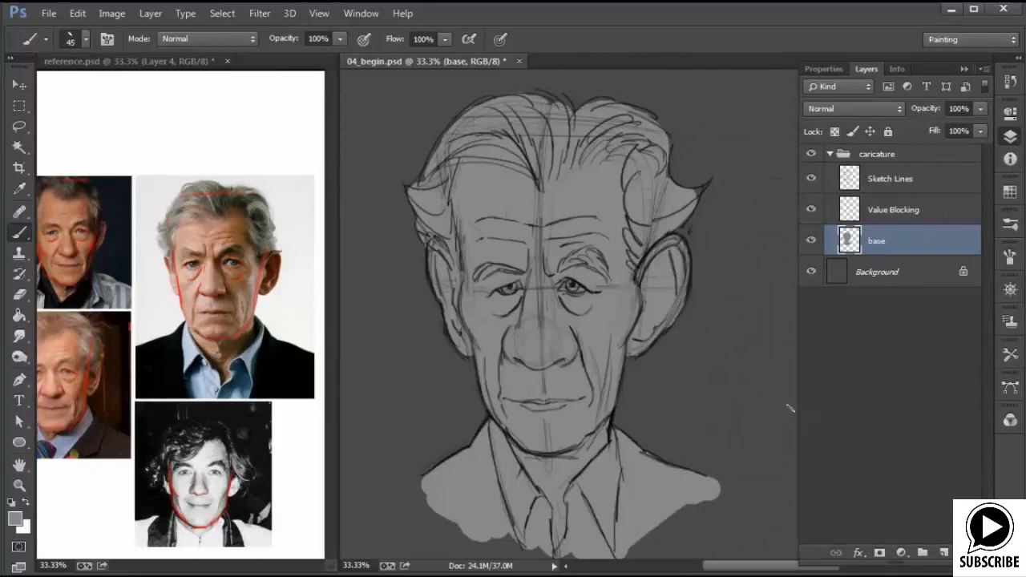
left_click(11, 502)
left_click(902, 218)
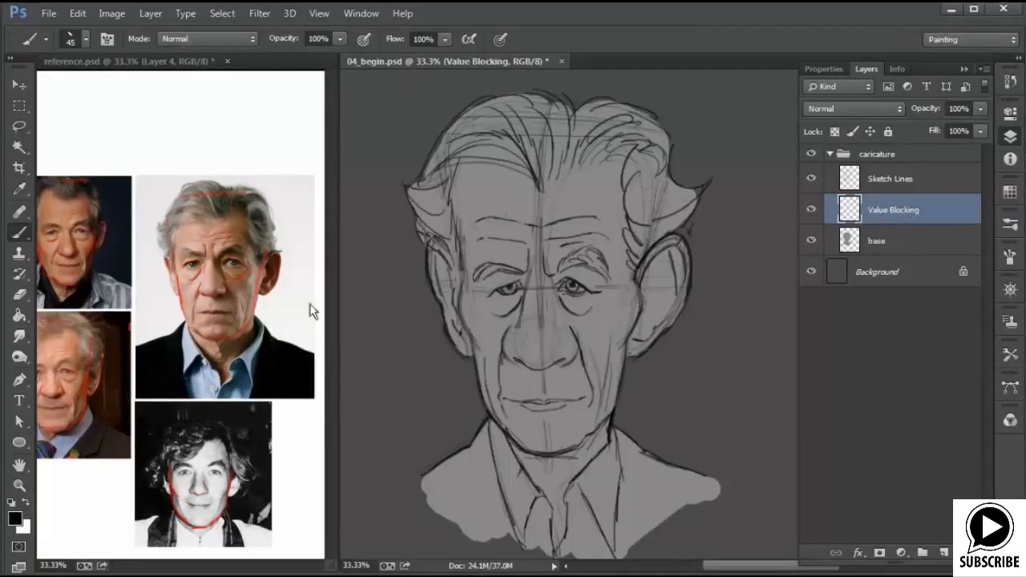
Enlarge reference.psd to 66.7% and center the main portrait to examine its light and shadow areas
left_click(244, 300)
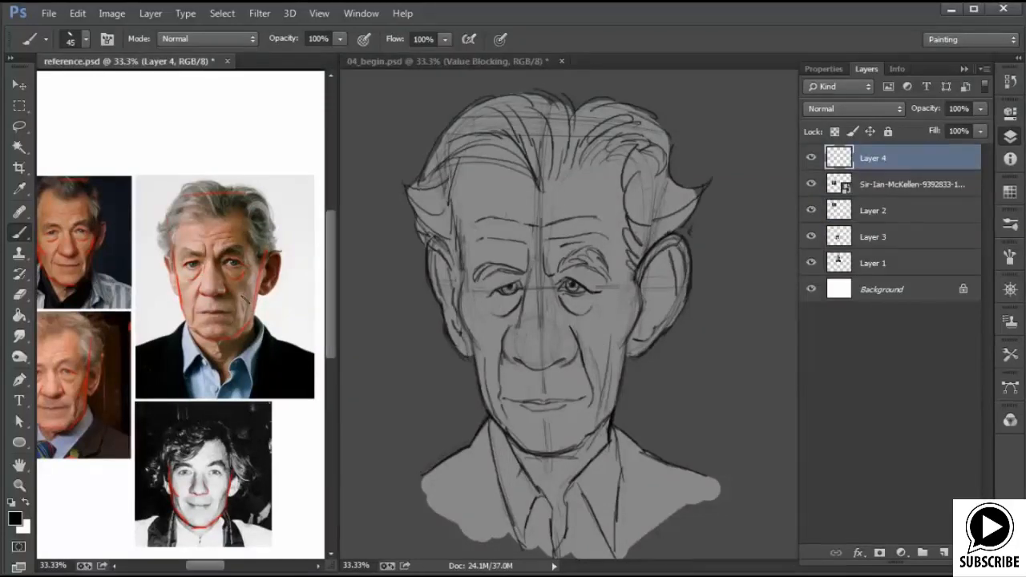
key("ctrl+plus")
key("ctrl+plus")
left_click_drag(289, 354, 199, 412)
left_click_drag(166, 451, 222, 330)
left_click_drag(299, 288, 185, 380)
left_click_drag(296, 408, 167, 422)
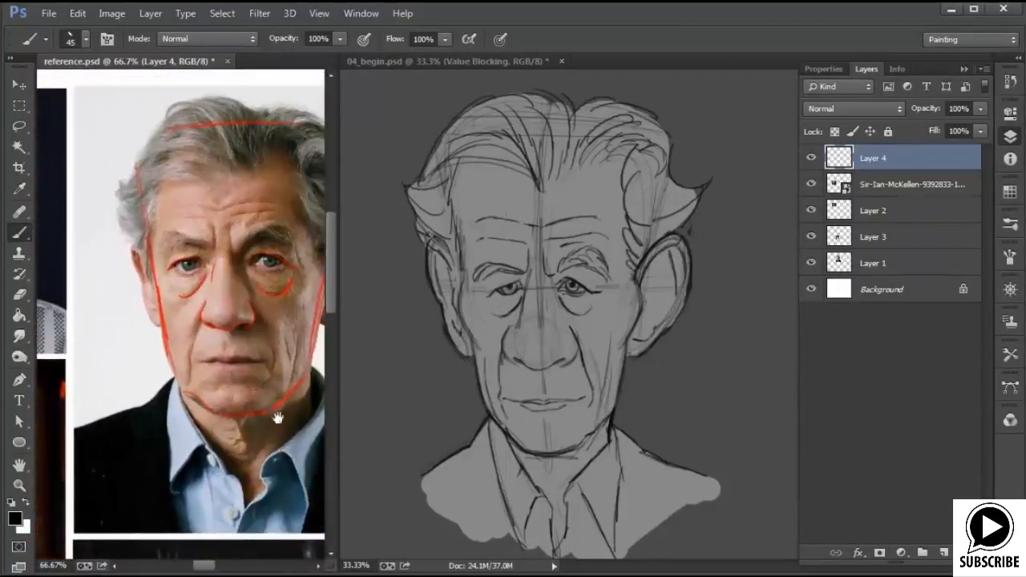
left_click_drag(275, 419, 210, 393)
In 04_begin.psd, shade the underside and right side of the nose and the right eye socket on the Value Blocking layer
left_click(630, 363)
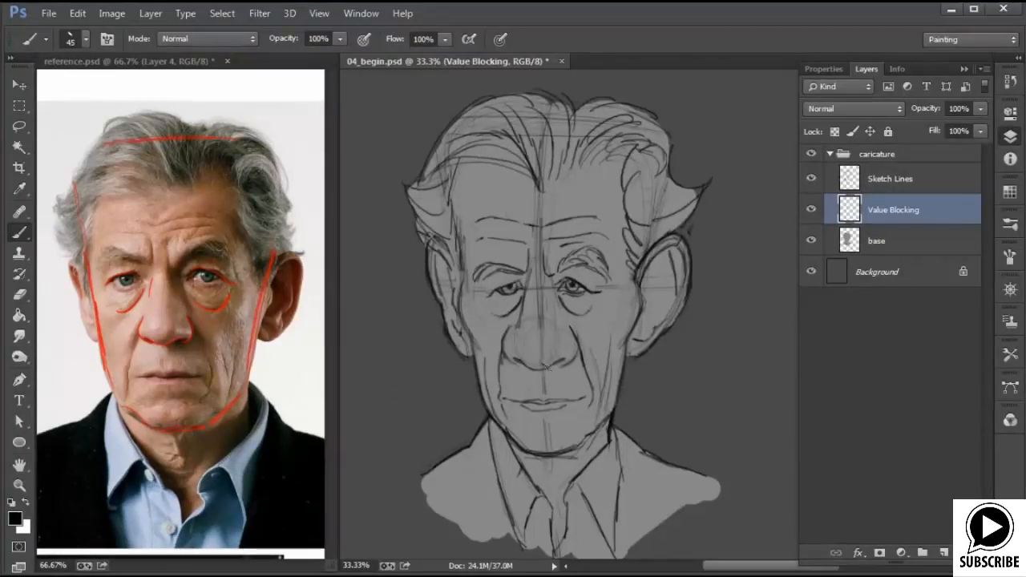
mouse_move(529, 367)
left_mouse_down()
mouse_move(557, 352)
mouse_move(529, 366)
left_mouse_up()
mouse_move(554, 337)
left_mouse_down()
mouse_move(551, 294)
mouse_move(570, 329)
mouse_move(555, 277)
mouse_move(592, 269)
mouse_move(600, 281)
left_mouse_up()
left_click_drag(568, 273, 601, 277)
mouse_move(550, 290)
left_mouse_down()
mouse_move(559, 315)
mouse_move(585, 311)
mouse_move(589, 269)
left_mouse_up()
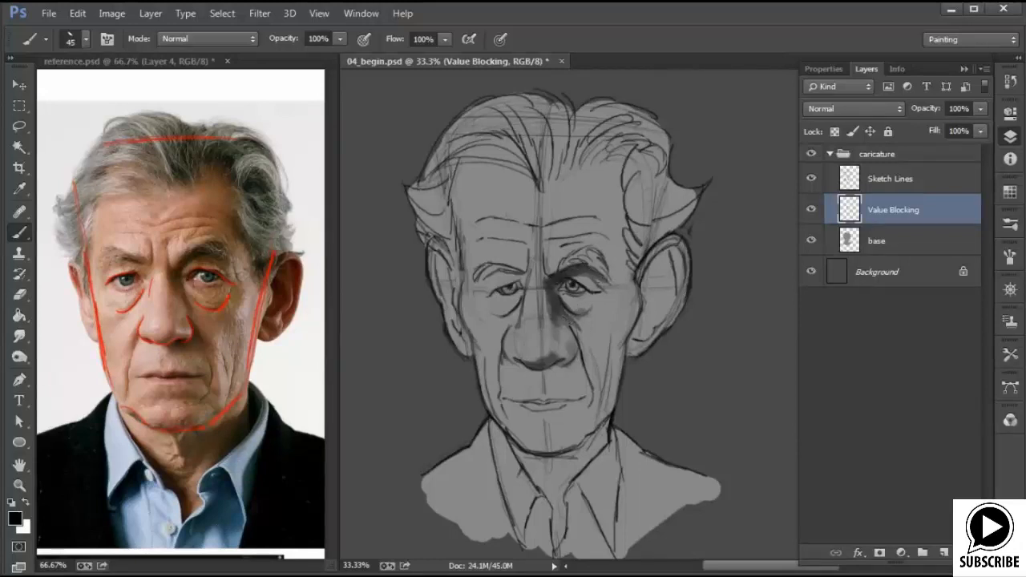
Shade the fold beside the right nostril, the right mouth corner, and the area between the lower lip and chin
mouse_move(539, 365)
left_mouse_down()
mouse_move(523, 359)
mouse_move(555, 368)
mouse_move(585, 361)
mouse_move(579, 349)
left_mouse_up()
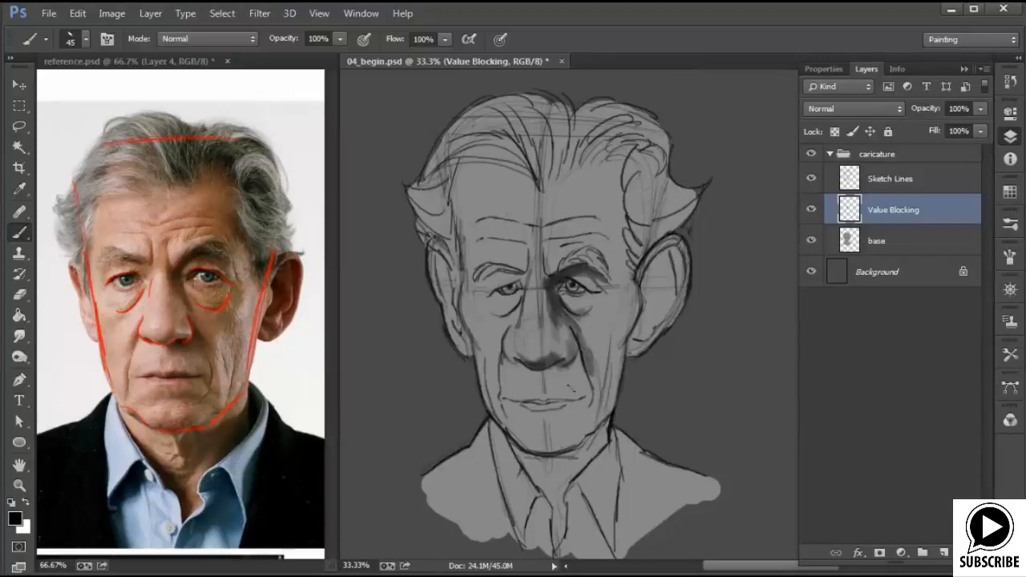
mouse_move(571, 387)
left_mouse_down()
mouse_move(585, 360)
mouse_move(545, 370)
mouse_move(584, 376)
mouse_move(583, 358)
mouse_move(586, 398)
mouse_move(593, 390)
mouse_move(555, 341)
mouse_move(562, 348)
left_mouse_up()
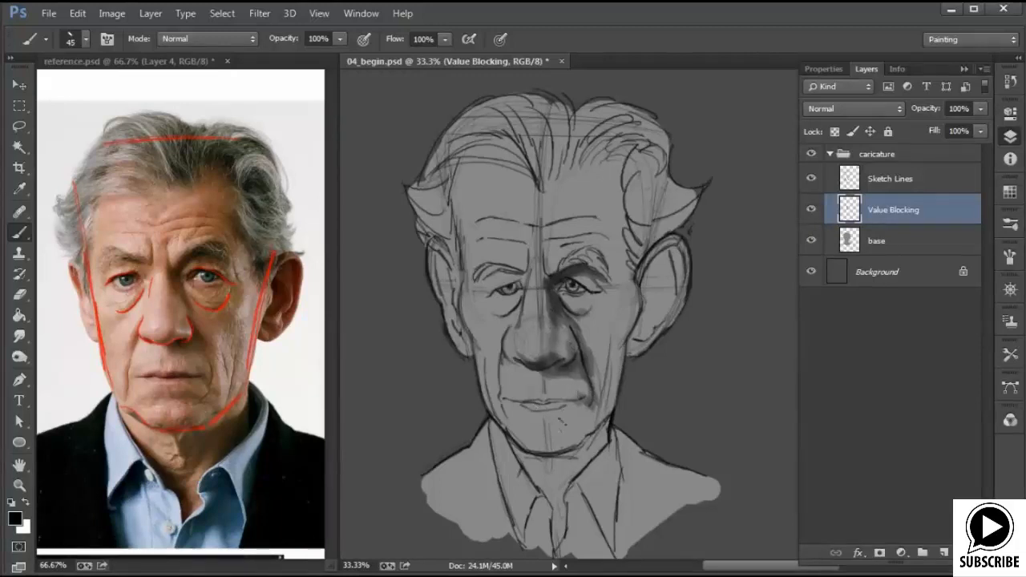
mouse_move(556, 425)
left_mouse_down()
mouse_move(521, 423)
mouse_move(580, 418)
left_mouse_up()
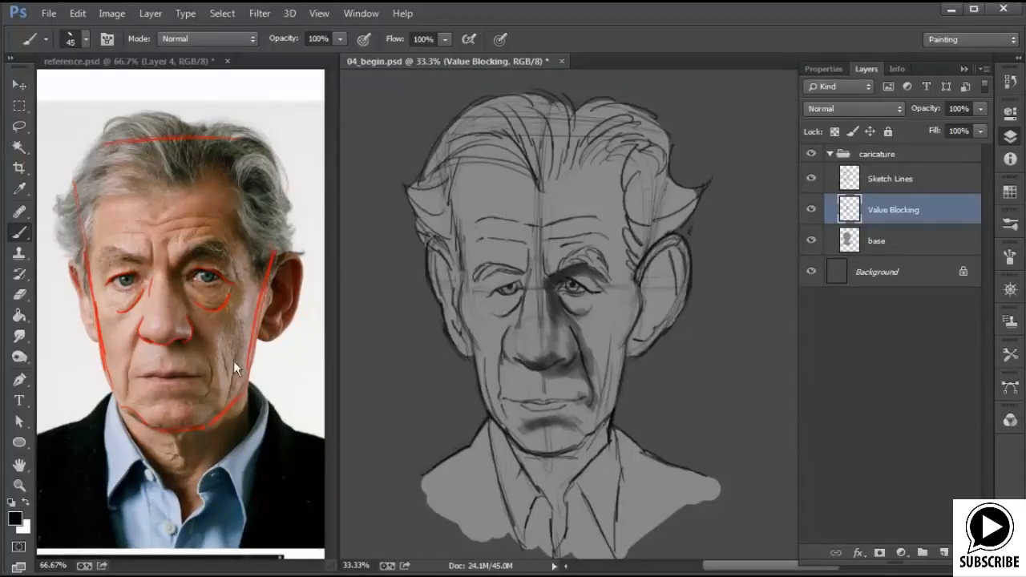
Block in shadow on the right cheek and temple, using a 90 px brush to extend it up the right side of the forehead
left_click_drag(623, 306, 616, 290)
mouse_move(614, 290)
left_mouse_down()
mouse_move(584, 315)
mouse_move(595, 324)
mouse_move(589, 340)
mouse_move(604, 314)
mouse_move(607, 336)
mouse_move(610, 297)
mouse_move(613, 314)
mouse_move(600, 317)
mouse_move(614, 298)
mouse_move(583, 332)
left_mouse_up()
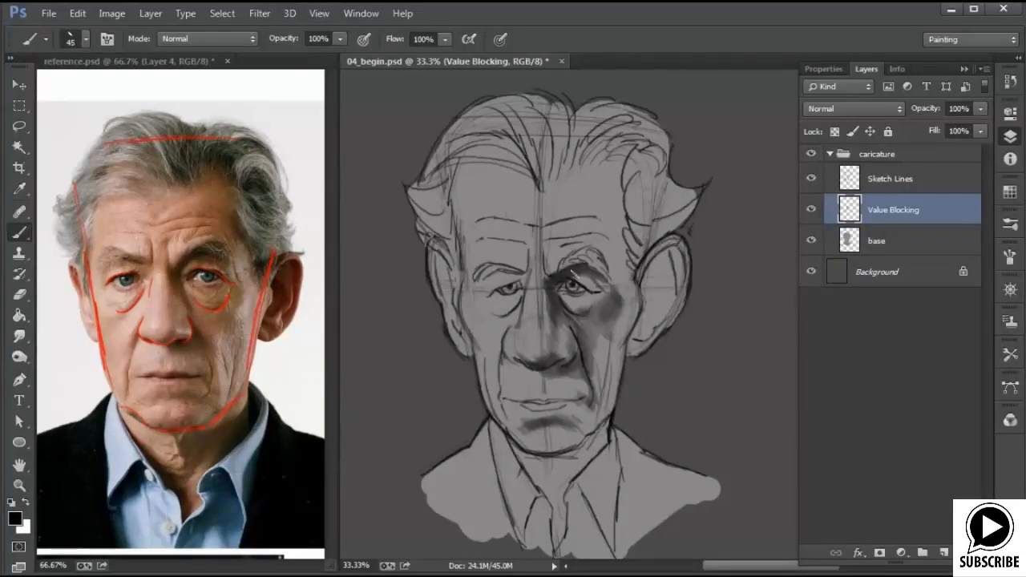
mouse_move(629, 233)
left_mouse_down()
mouse_move(613, 258)
mouse_move(570, 255)
mouse_move(599, 234)
left_mouse_up()
right_click(603, 238)
left_click(729, 276)
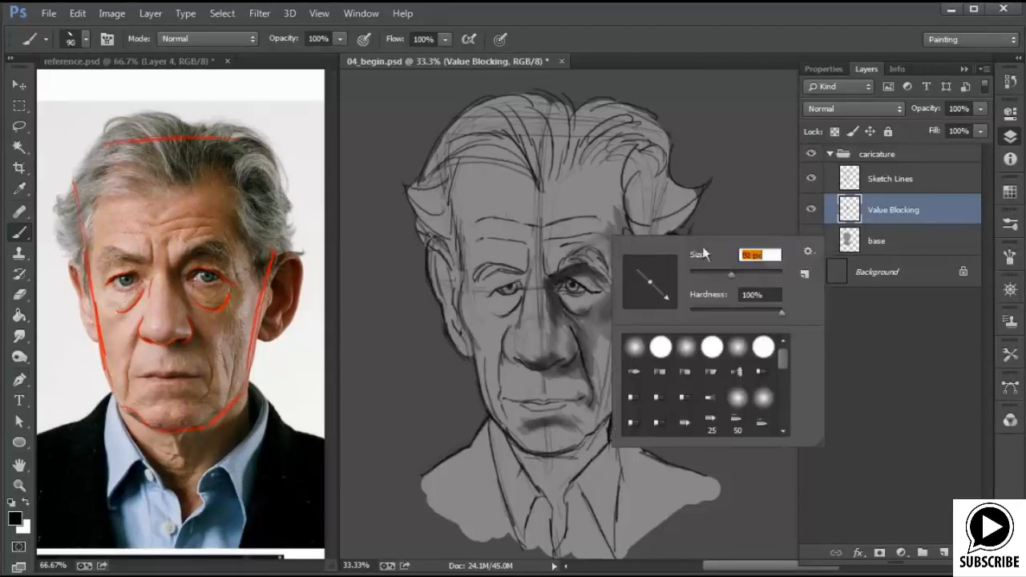
mouse_move(616, 164)
left_mouse_down()
mouse_move(622, 205)
mouse_move(593, 254)
mouse_move(610, 202)
mouse_move(597, 222)
mouse_move(585, 172)
mouse_move(609, 254)
mouse_move(606, 157)
left_mouse_up()
Set the brush to 36 px and shade under the left eye and down the left cheek
right_click(519, 314)
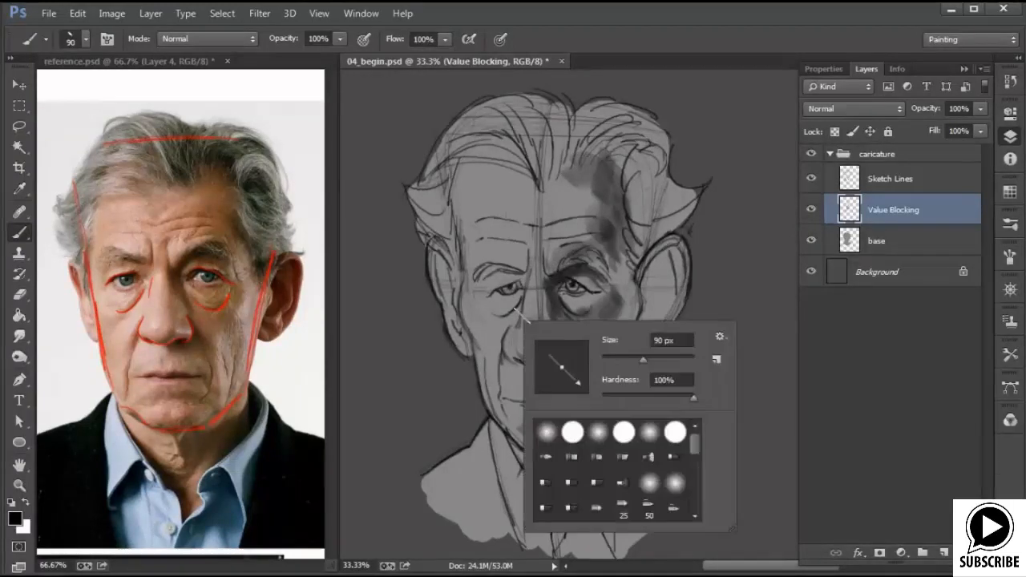
left_click(619, 355)
mouse_move(493, 312)
left_mouse_down()
mouse_move(518, 315)
mouse_move(498, 385)
left_mouse_up()
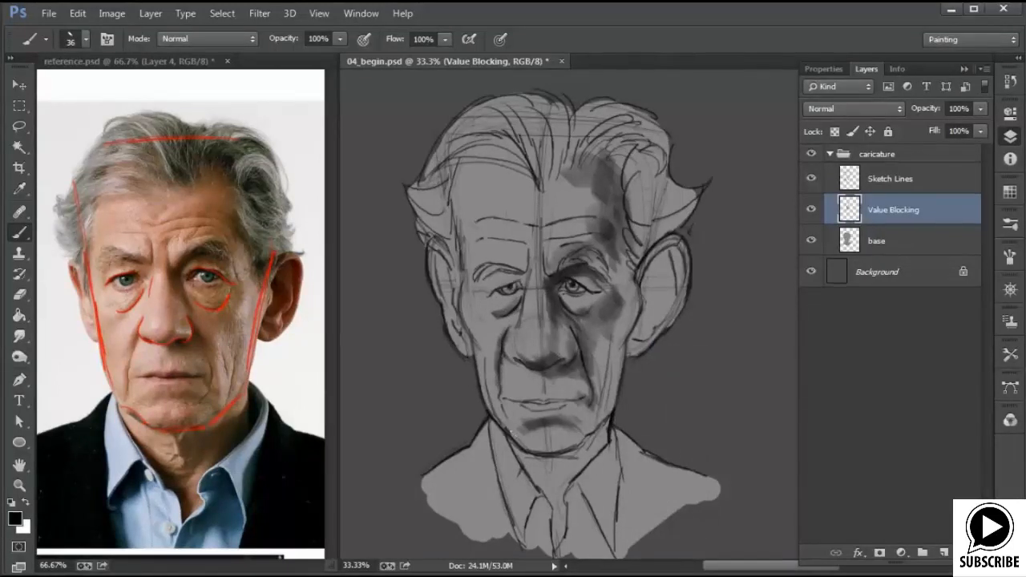
Shade the neck from under the jaw down into the shirt opening, and the inner hollow of the right ear
mouse_move(500, 422)
left_mouse_down()
mouse_move(536, 453)
mouse_move(557, 454)
mouse_move(564, 448)
mouse_move(541, 452)
mouse_move(609, 437)
mouse_move(559, 486)
mouse_move(556, 546)
left_mouse_up()
left_click_drag(553, 468, 554, 495)
left_click_drag(519, 449, 552, 497)
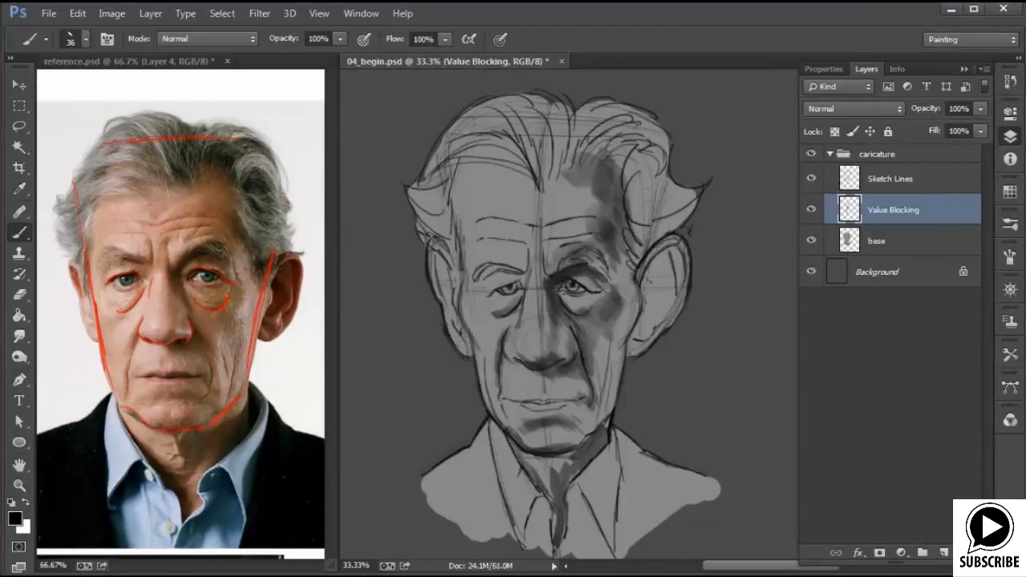
mouse_move(650, 274)
left_mouse_down()
mouse_move(646, 332)
mouse_move(640, 325)
mouse_move(652, 320)
left_mouse_up()
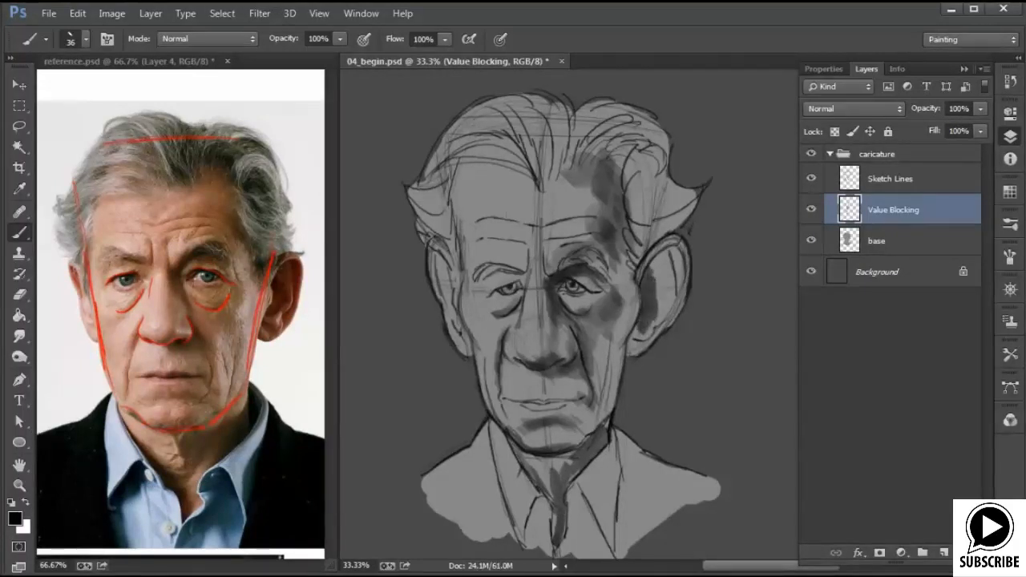
mouse_move(657, 250)
left_mouse_down()
mouse_move(660, 307)
mouse_move(641, 332)
left_mouse_up()
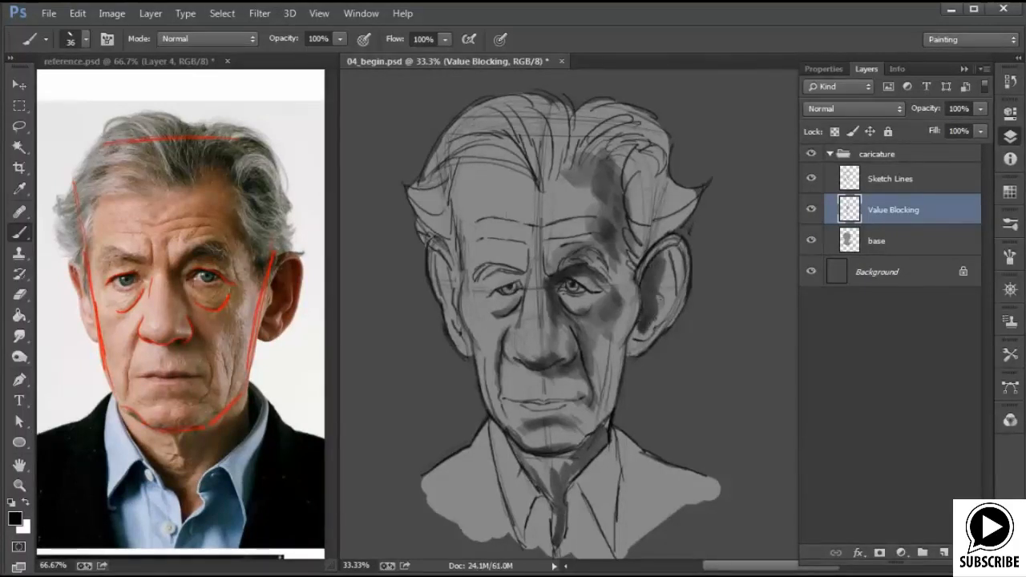
Deepen the shadows inside the right ear, along its outer rim and down at the earlobe
left_click_drag(657, 276, 659, 317)
left_click_drag(649, 282, 647, 295)
mouse_move(678, 244)
left_mouse_down()
mouse_move(679, 282)
mouse_move(672, 272)
left_mouse_up()
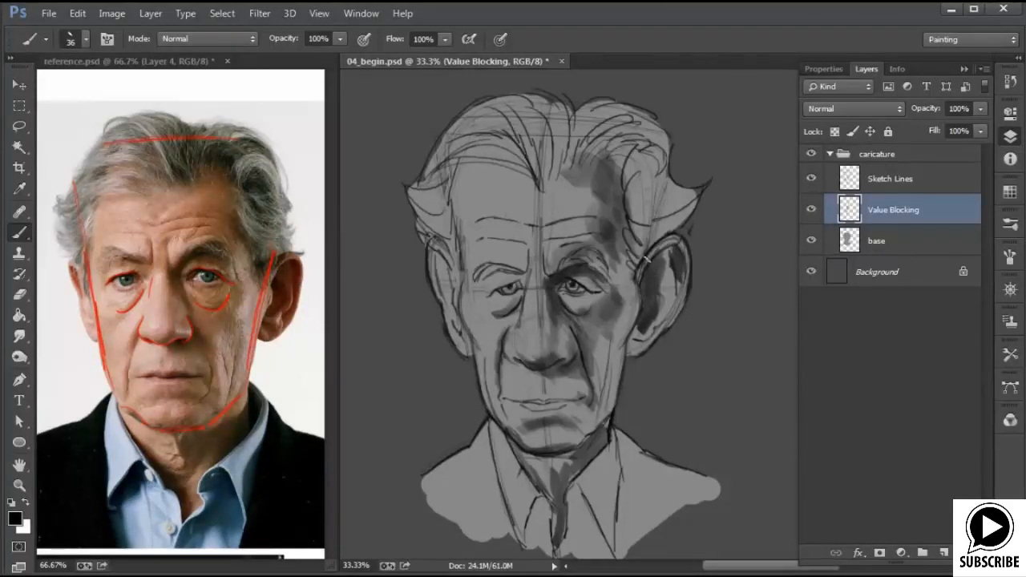
mouse_move(637, 330)
left_mouse_down()
mouse_move(631, 345)
mouse_move(644, 349)
left_mouse_up()
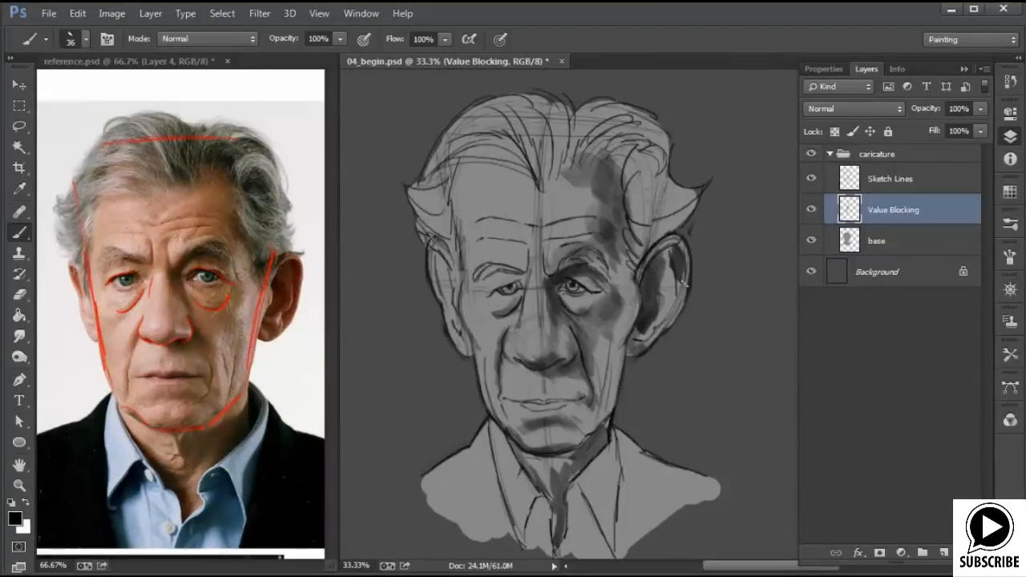
Block in both eyebrows with dark strokes and darken the forehead wrinkles above them
mouse_move(571, 283)
left_mouse_down()
mouse_move(579, 255)
mouse_move(593, 253)
mouse_move(606, 276)
left_mouse_up()
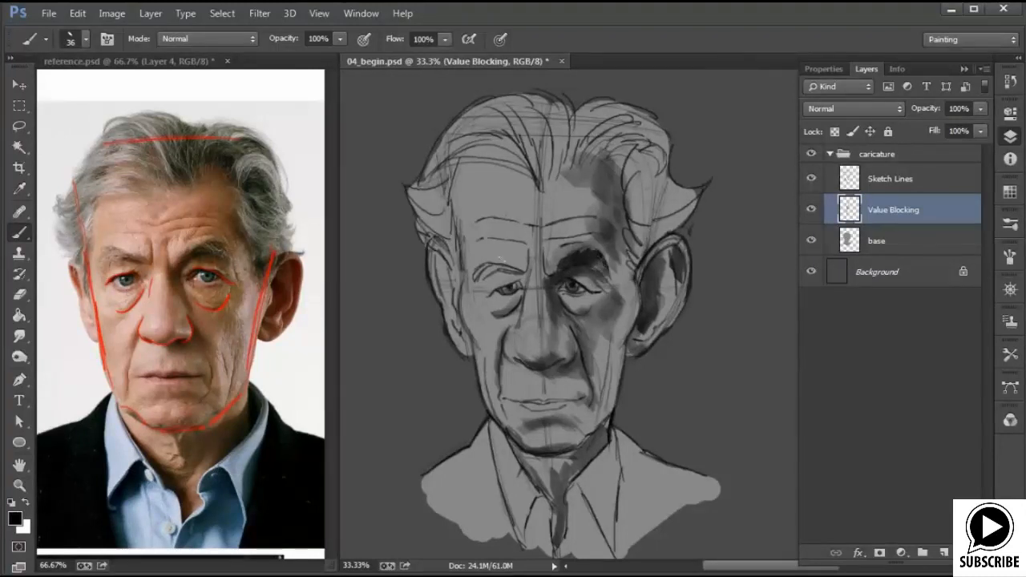
left_click_drag(511, 267, 471, 282)
mouse_move(478, 242)
left_mouse_down()
mouse_move(520, 239)
mouse_move(548, 273)
left_mouse_up()
left_click_drag(540, 226, 582, 214)
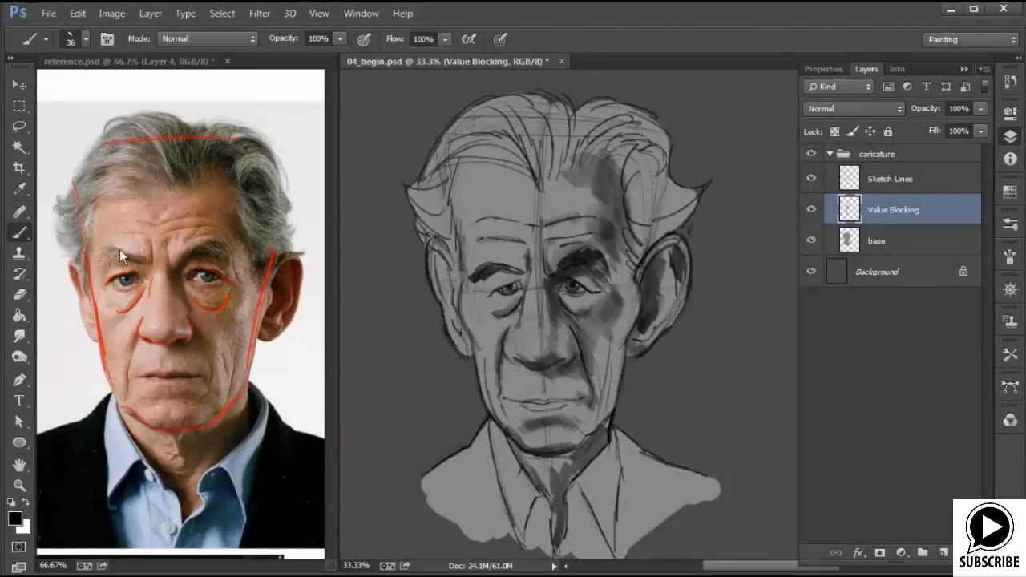
left_click_drag(494, 217, 568, 226)
Paint dark strands through the hair at the center parting, along the top, and on both sides of the head
mouse_move(554, 122)
left_mouse_down()
mouse_move(548, 182)
mouse_move(539, 163)
mouse_move(545, 183)
left_mouse_up()
left_click_drag(520, 122, 538, 189)
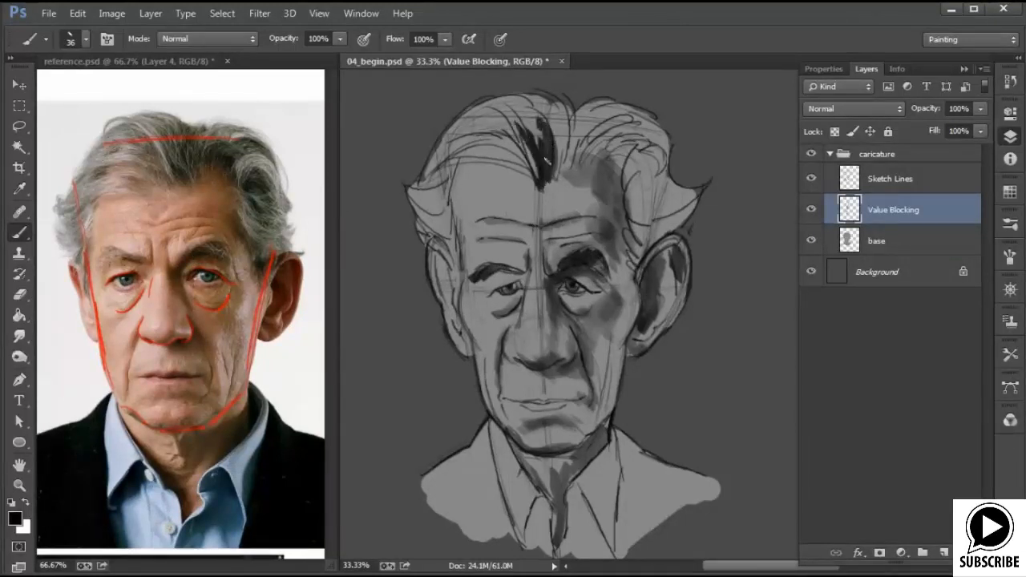
left_click_drag(572, 119, 553, 175)
mouse_move(614, 129)
left_mouse_down()
mouse_move(589, 149)
mouse_move(641, 135)
mouse_move(633, 143)
left_mouse_up()
mouse_move(623, 194)
left_mouse_down()
mouse_move(641, 178)
mouse_move(670, 182)
mouse_move(641, 205)
left_mouse_up()
mouse_move(662, 168)
left_mouse_down()
mouse_move(629, 178)
mouse_move(635, 252)
left_mouse_up()
mouse_move(442, 193)
left_mouse_down()
mouse_move(418, 218)
mouse_move(433, 245)
left_mouse_up()
mouse_move(460, 149)
left_mouse_down()
mouse_move(433, 184)
mouse_move(452, 157)
left_mouse_up()
mouse_move(514, 141)
left_mouse_down()
mouse_move(463, 139)
mouse_move(484, 117)
left_mouse_up()
left_click_drag(489, 121, 470, 131)
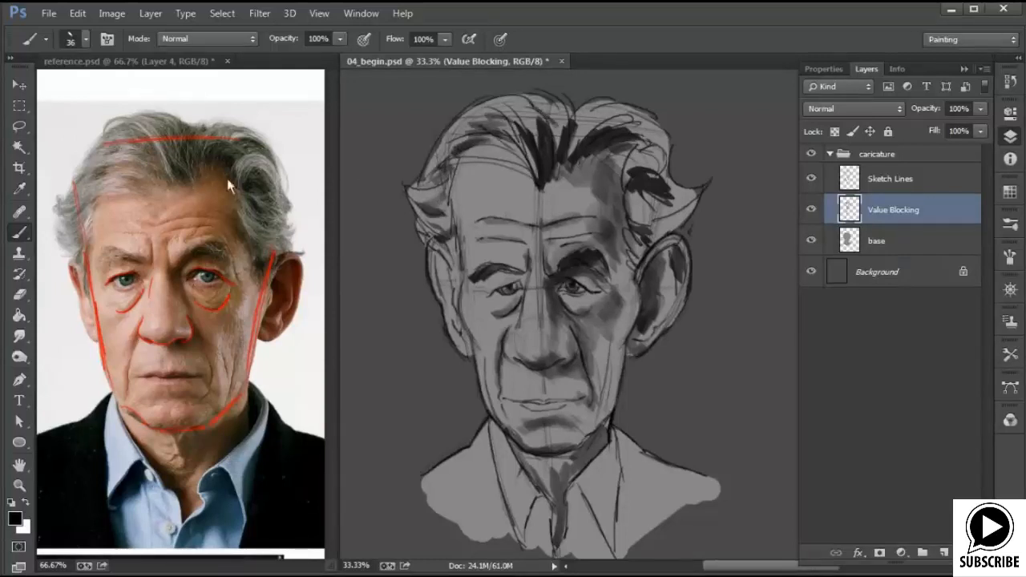
left_click_drag(574, 119, 568, 156)
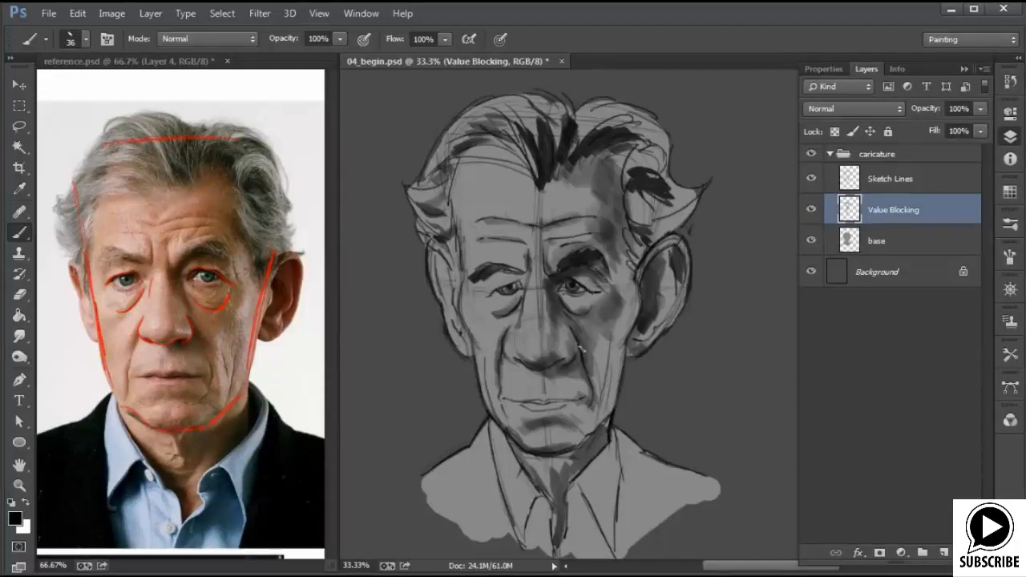
Deepen the folds beside the mouth, and set the brush to 17 px to darken the lip line and left ear
left_click_drag(588, 376, 591, 392)
left_click_drag(504, 340, 501, 393)
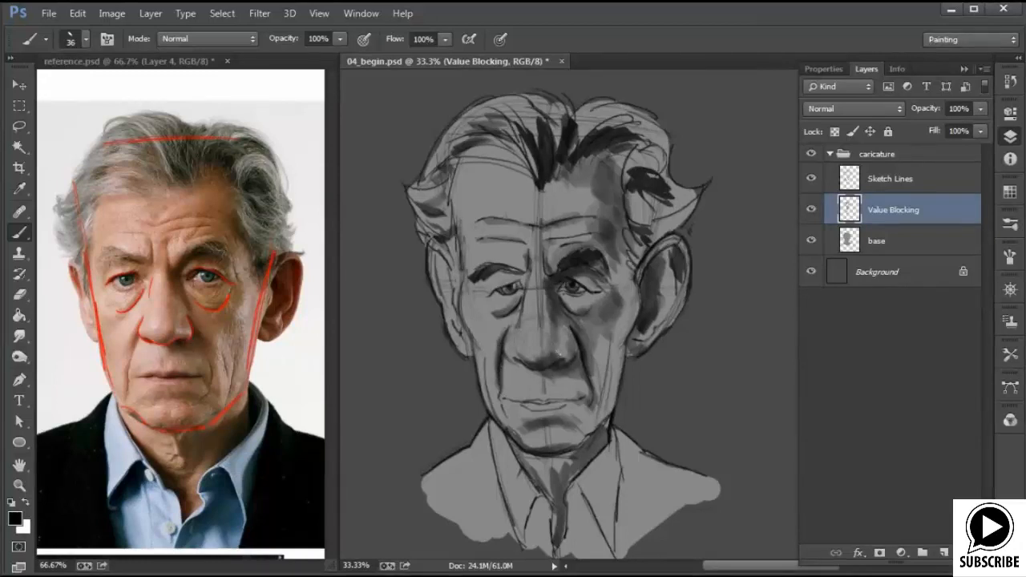
right_click(546, 405)
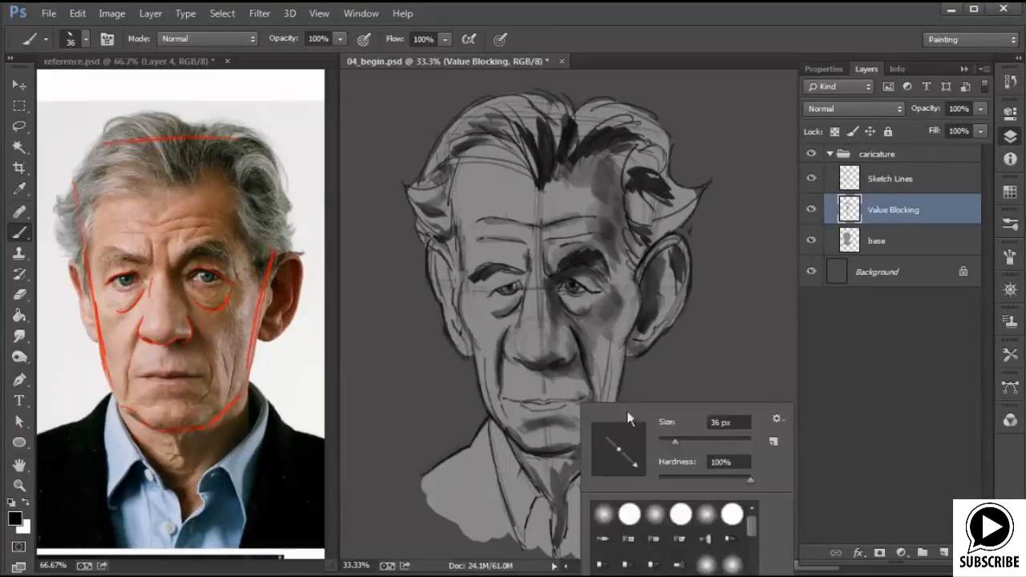
left_click(666, 440)
key("Return")
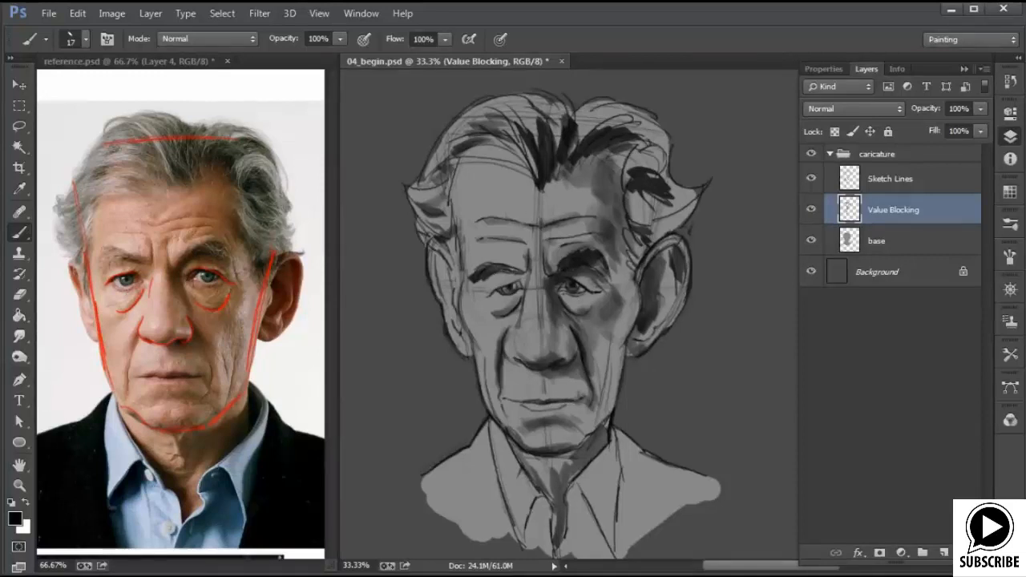
left_click_drag(449, 264, 445, 288)
Darken the neck shadow along the inner left collar edge, and down the shirt opening with a 29 px brush
right_click(566, 417)
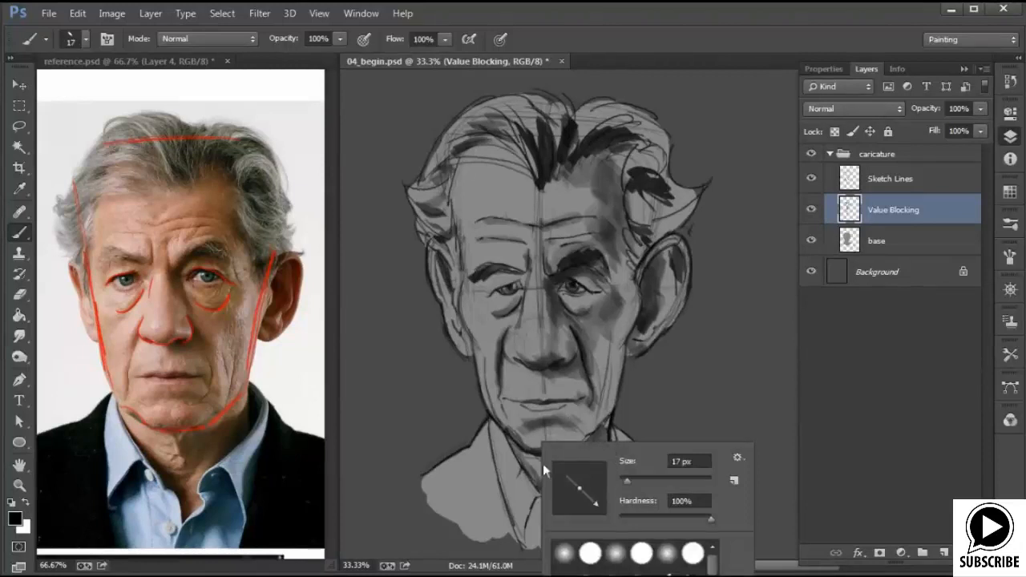
left_click(536, 465)
left_click_drag(524, 460, 539, 485)
left_click_drag(518, 451, 547, 492)
right_click(608, 439)
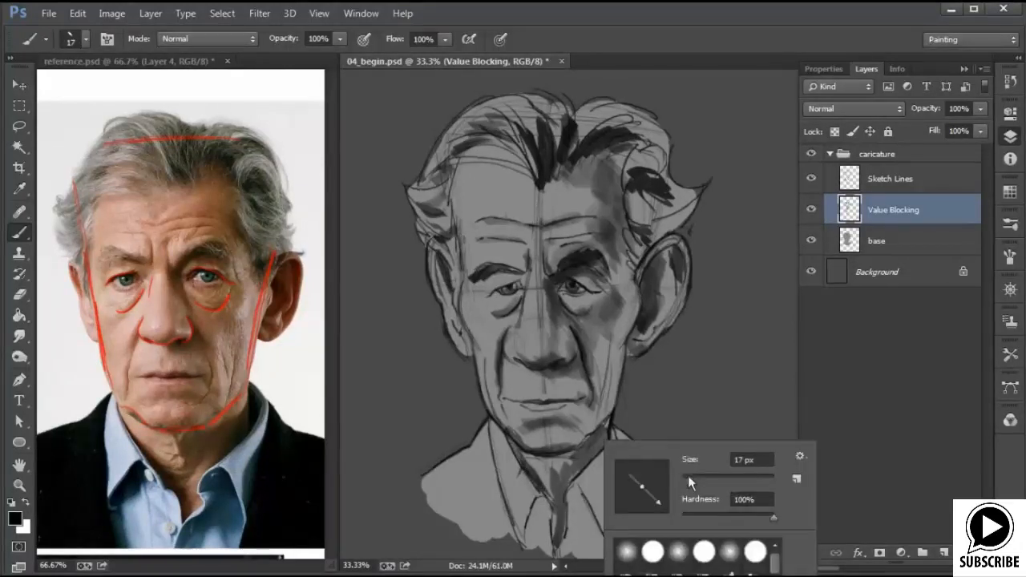
left_click_drag(689, 480, 694, 479)
left_click(594, 437)
mouse_move(598, 428)
left_mouse_down()
mouse_move(556, 457)
mouse_move(578, 464)
mouse_move(554, 542)
left_mouse_up()
left_click_drag(528, 464, 552, 503)
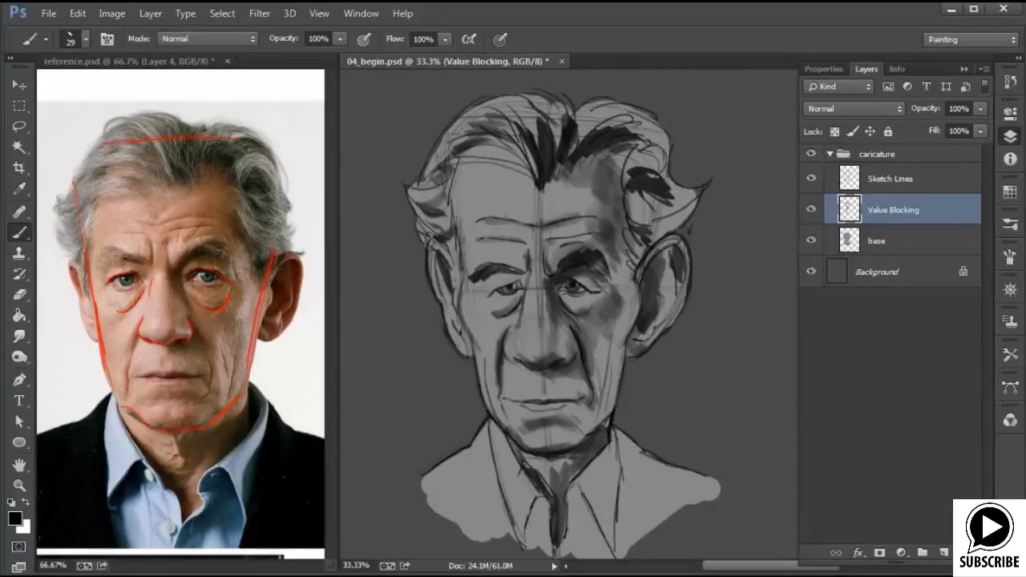
Darken the fold at the right mouth corner and add dark strokes along the left hairline and right side hair
left_click_drag(578, 371, 588, 391)
left_click_drag(455, 161, 530, 170)
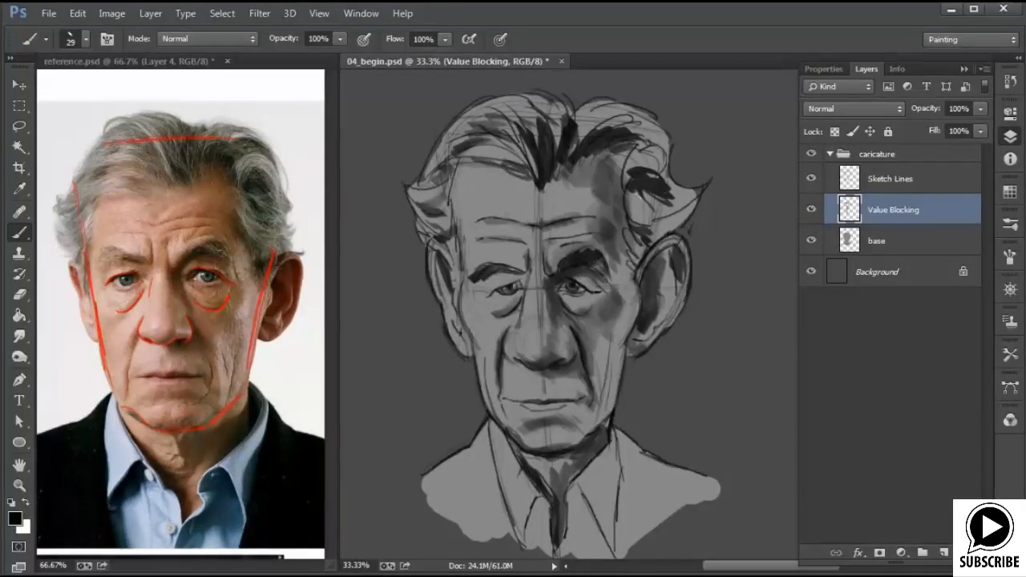
left_click_drag(635, 194, 660, 200)
Swap the foreground color to white, set the brush to 41 px, and highlight the nose, left cheek and left collar
left_click(26, 503)
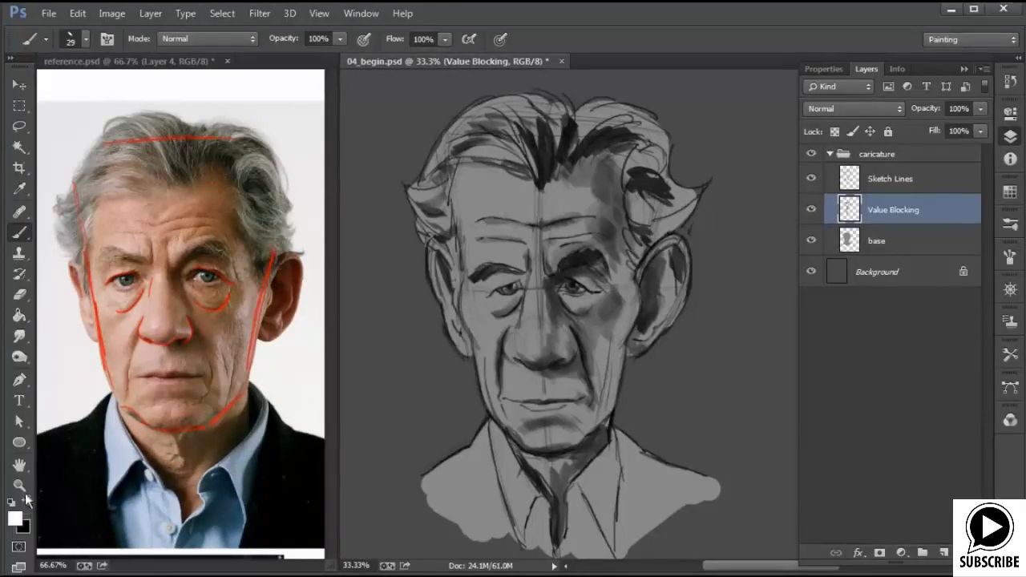
right_click(558, 322)
left_click_drag(652, 357, 660, 357)
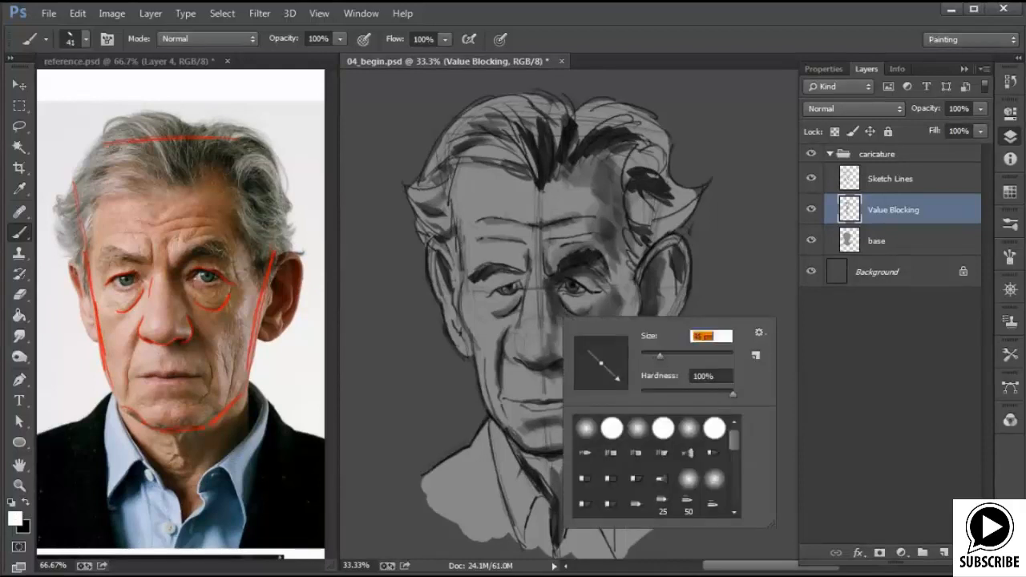
mouse_move(530, 282)
left_mouse_down()
mouse_move(527, 323)
mouse_move(538, 305)
mouse_move(527, 345)
mouse_move(510, 353)
mouse_move(528, 314)
mouse_move(537, 337)
mouse_move(481, 302)
mouse_move(513, 278)
mouse_move(481, 287)
mouse_move(465, 324)
mouse_move(489, 337)
mouse_move(495, 407)
mouse_move(521, 363)
mouse_move(538, 387)
mouse_move(521, 435)
mouse_move(541, 422)
mouse_move(550, 450)
mouse_move(493, 519)
left_mouse_up()
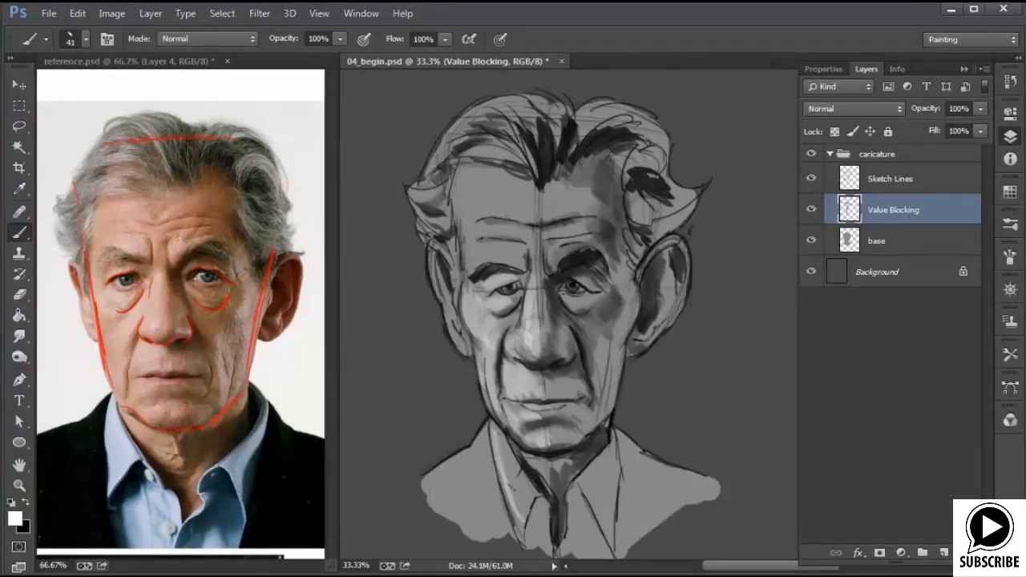
Add white highlights to the left collar and neck, and brighten the nose tip, chin, upper lip and left brow
left_click_drag(497, 437, 533, 501)
mouse_move(541, 465)
left_mouse_down()
mouse_move(525, 521)
mouse_move(529, 485)
mouse_move(545, 493)
left_mouse_up()
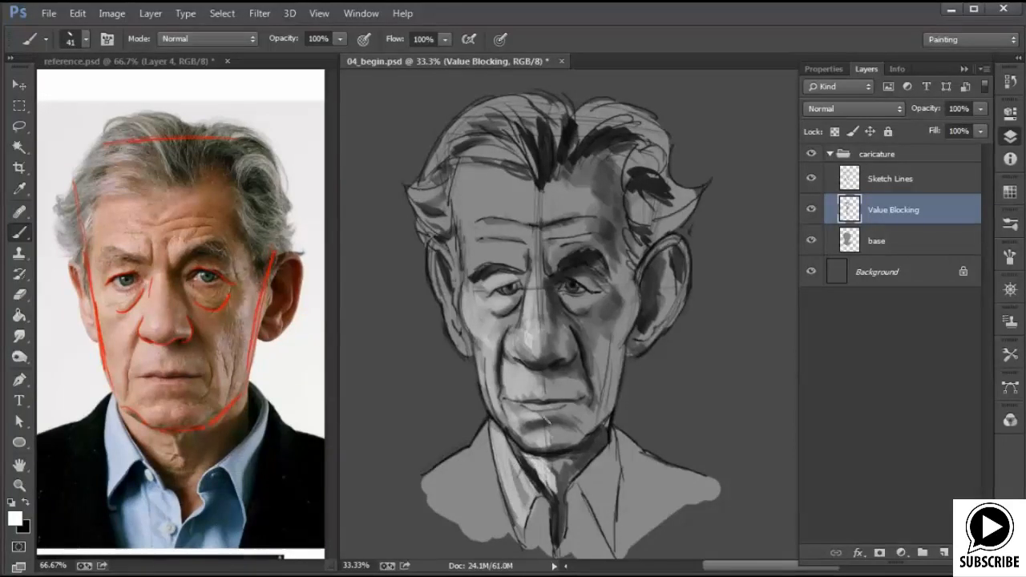
left_click_drag(533, 344, 532, 335)
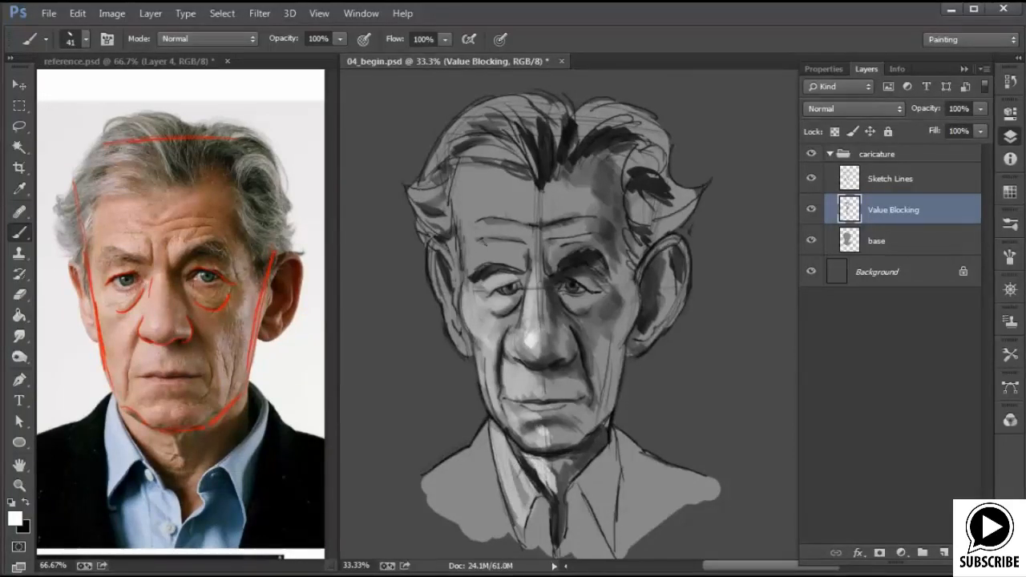
mouse_move(513, 251)
left_mouse_down()
mouse_move(486, 255)
mouse_move(520, 251)
left_mouse_up()
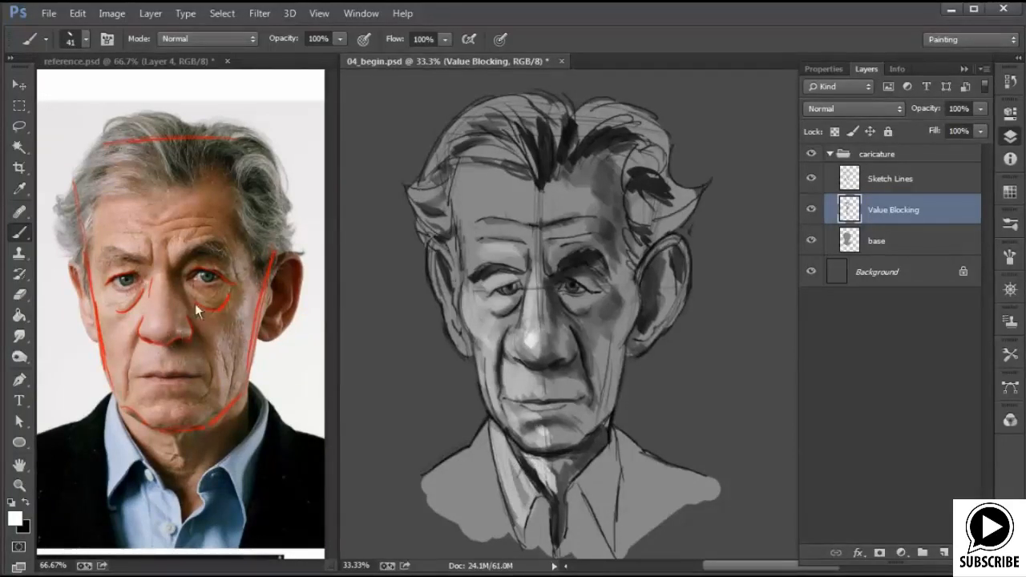
left_click_drag(545, 428, 544, 438)
mouse_move(522, 370)
left_mouse_down()
mouse_move(510, 389)
mouse_move(547, 404)
left_mouse_up()
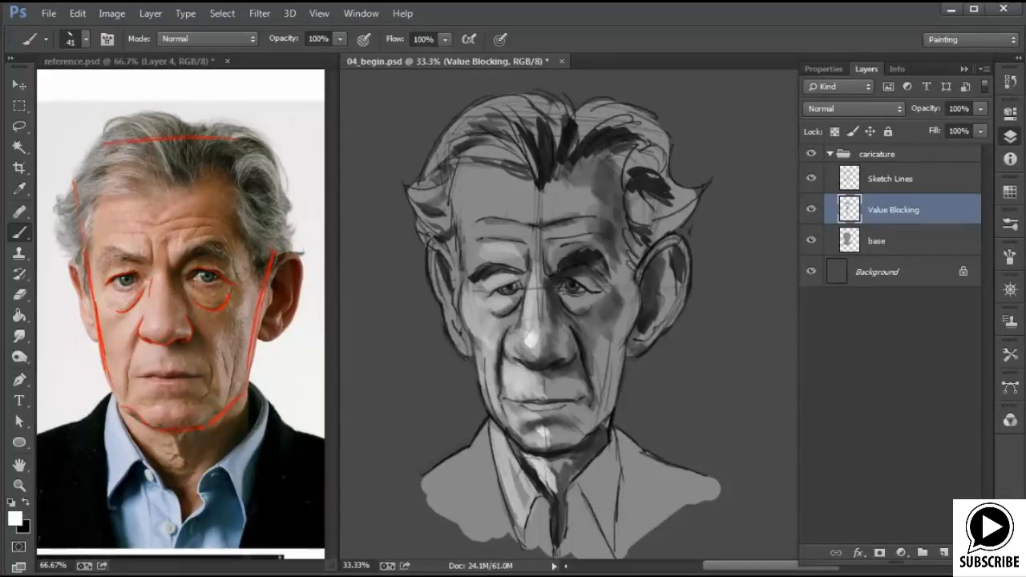
Paint light values across the left and center of the forehead, and highlight the left ear
left_click_drag(488, 231, 517, 235)
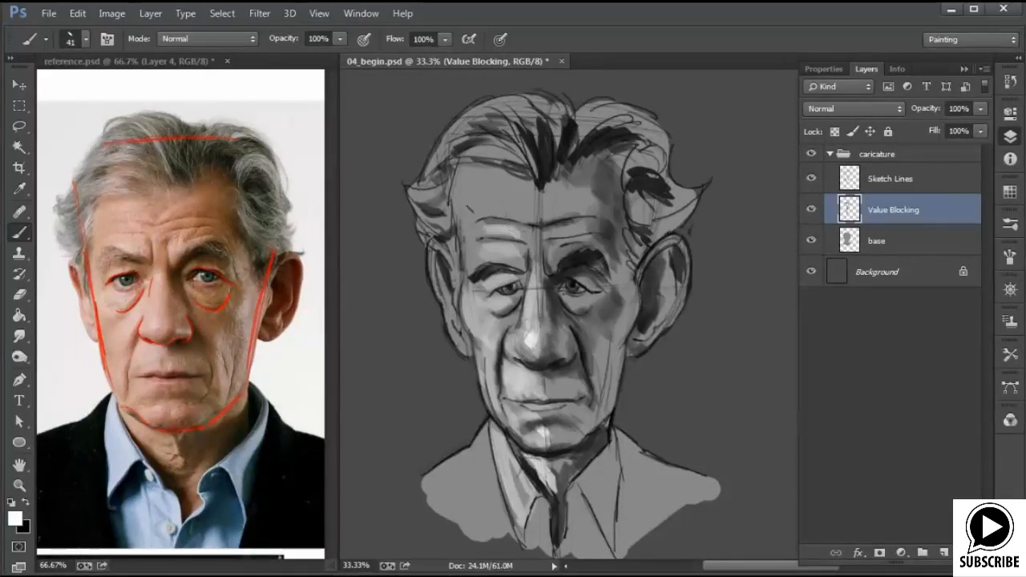
mouse_move(466, 208)
left_mouse_down()
mouse_move(483, 171)
mouse_move(520, 194)
mouse_move(489, 206)
mouse_move(521, 191)
left_mouse_up()
mouse_move(506, 214)
left_mouse_down()
mouse_move(535, 191)
mouse_move(558, 199)
left_mouse_up()
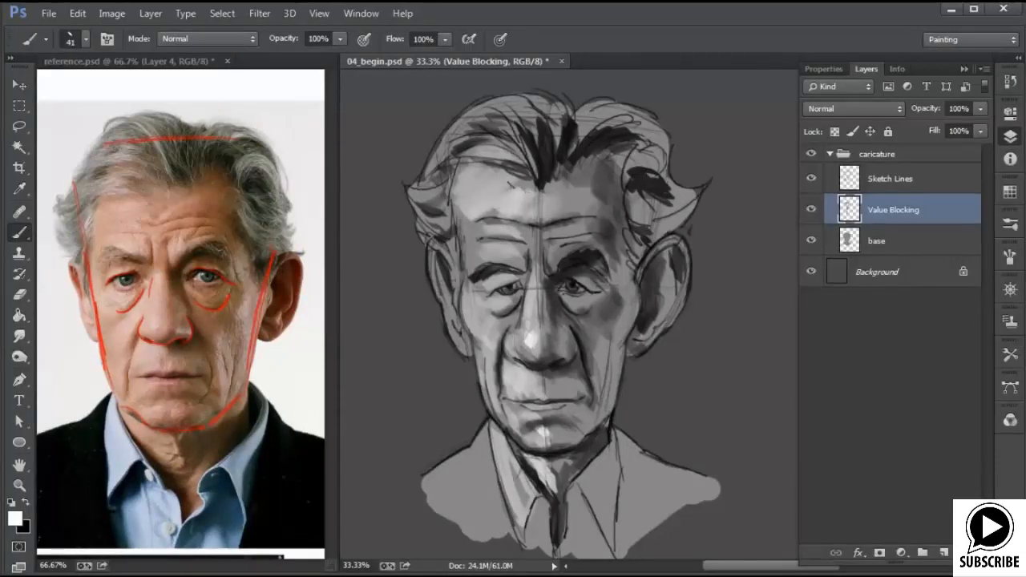
left_click_drag(465, 200, 468, 226)
mouse_move(450, 283)
left_mouse_down()
mouse_move(456, 255)
mouse_move(446, 252)
left_mouse_up()
mouse_move(451, 306)
left_mouse_down()
mouse_move(463, 350)
mouse_move(432, 247)
mouse_move(475, 357)
left_mouse_up()
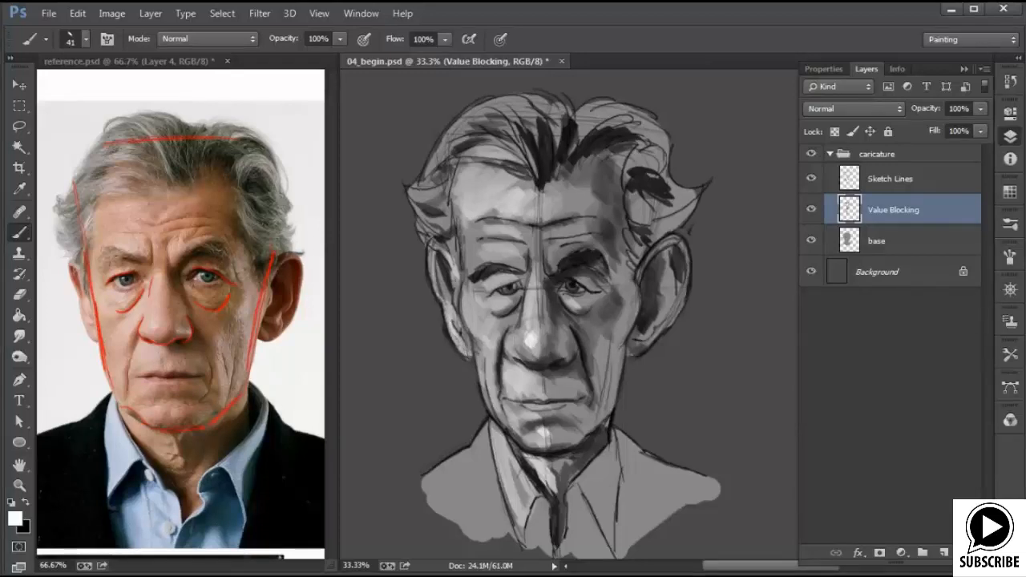
Set the brush to 26 px and paint white highlights on the right earlobe and inner ear
right_click(648, 335)
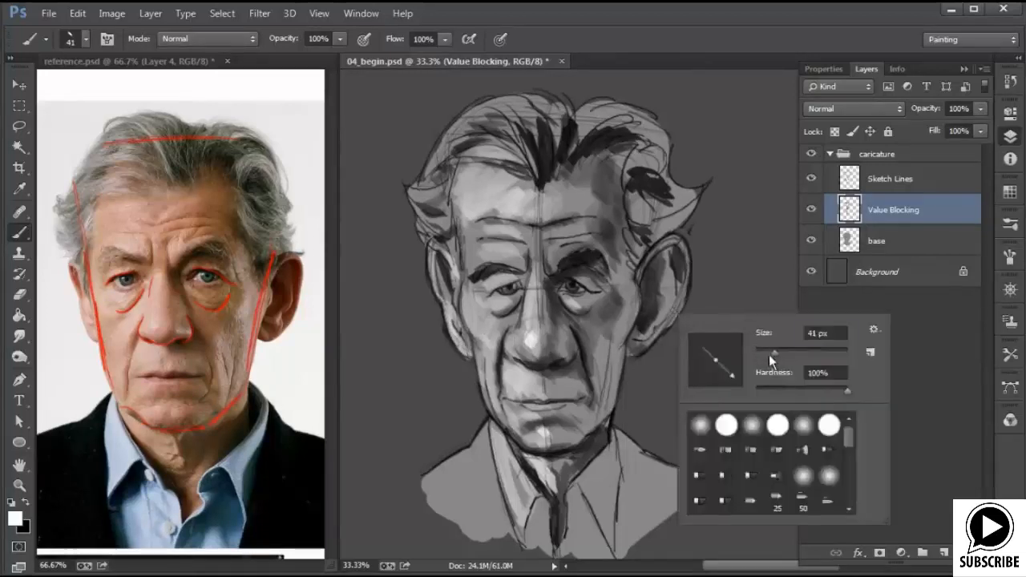
left_click_drag(772, 360, 767, 360)
left_click(650, 337)
mouse_move(650, 334)
left_mouse_down()
mouse_move(668, 315)
mouse_move(676, 279)
left_mouse_up()
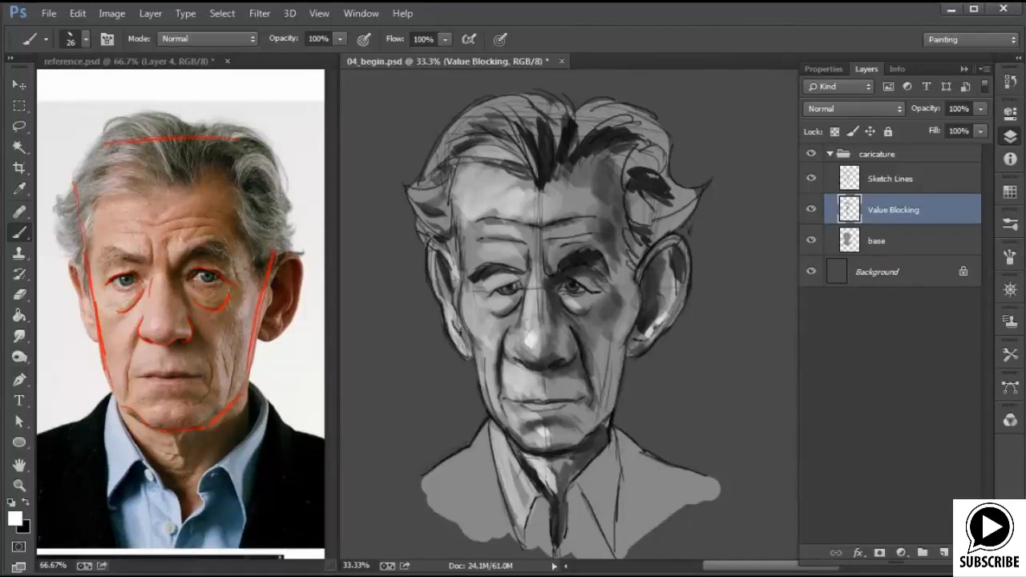
Paint white highlights on the right cheekbone and down the right cheek to the jaw
mouse_move(616, 328)
left_mouse_down()
mouse_move(625, 294)
mouse_move(615, 325)
left_mouse_up()
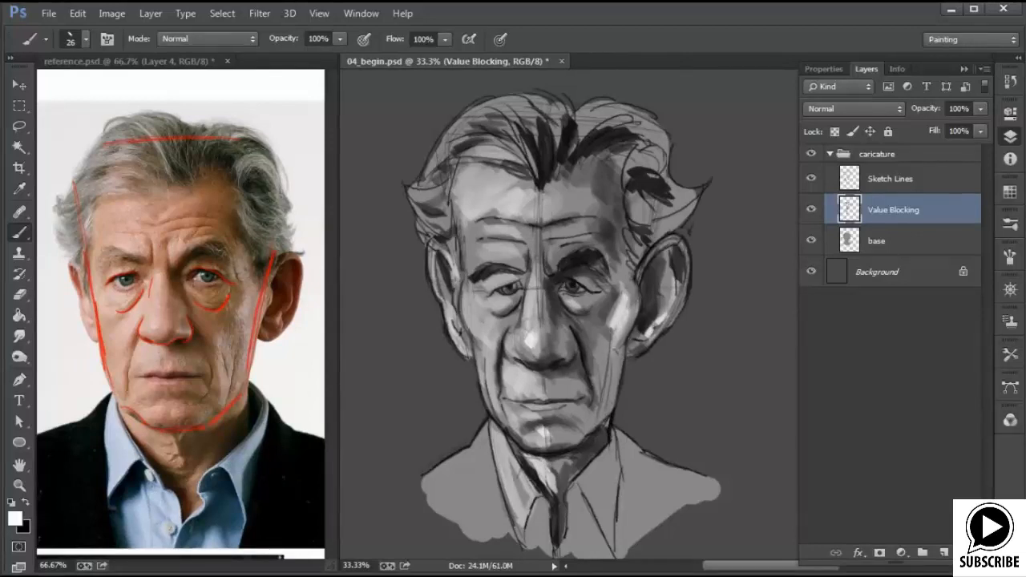
left_click_drag(616, 350, 598, 420)
mouse_move(598, 365)
left_mouse_down()
mouse_move(594, 335)
mouse_move(602, 374)
left_mouse_up()
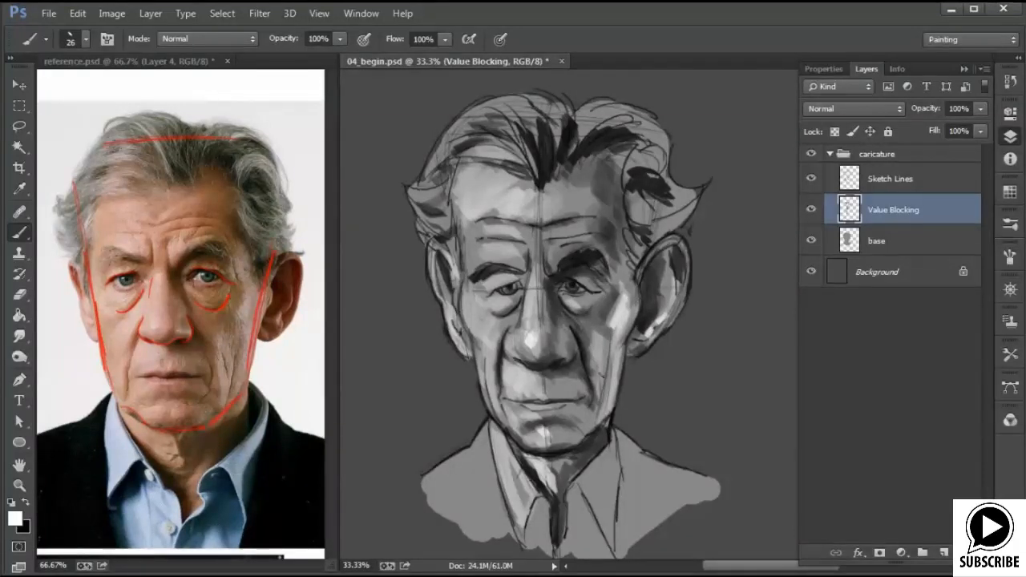
left_click_drag(606, 329, 591, 429)
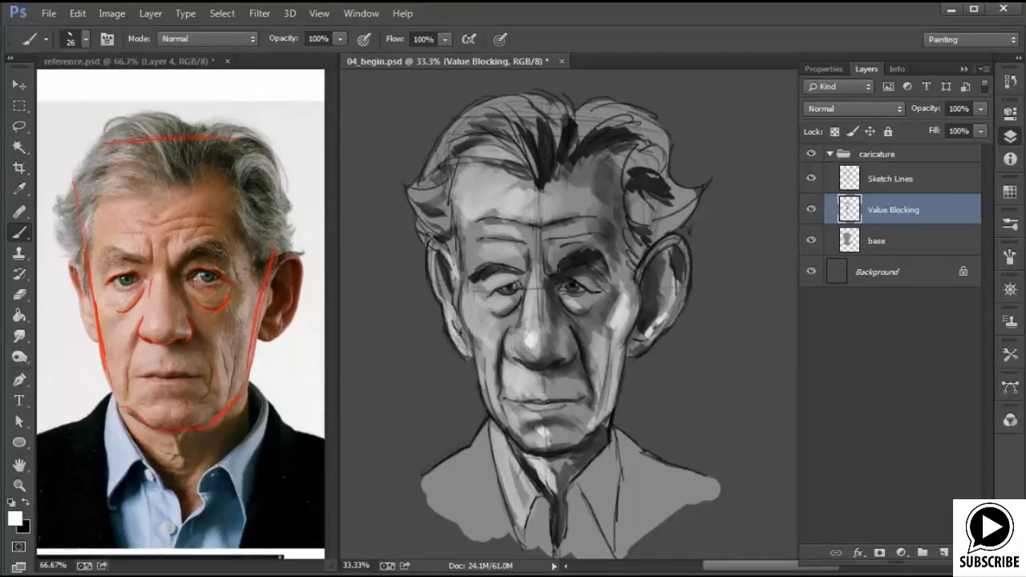
Sample dark gray from the neck shadow and darken the facial creases, the left eye area, and the right hairline
left_click(539, 469, "alt")
left_click_drag(610, 353, 598, 423)
mouse_move(486, 354)
left_mouse_down()
mouse_move(484, 413)
mouse_move(538, 402)
left_mouse_up()
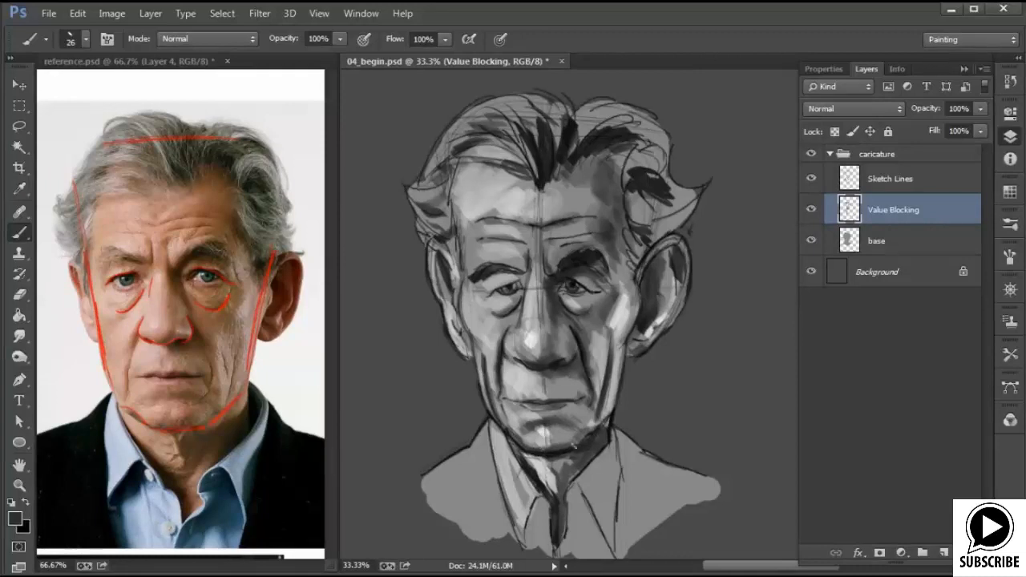
left_click_drag(486, 298, 531, 266)
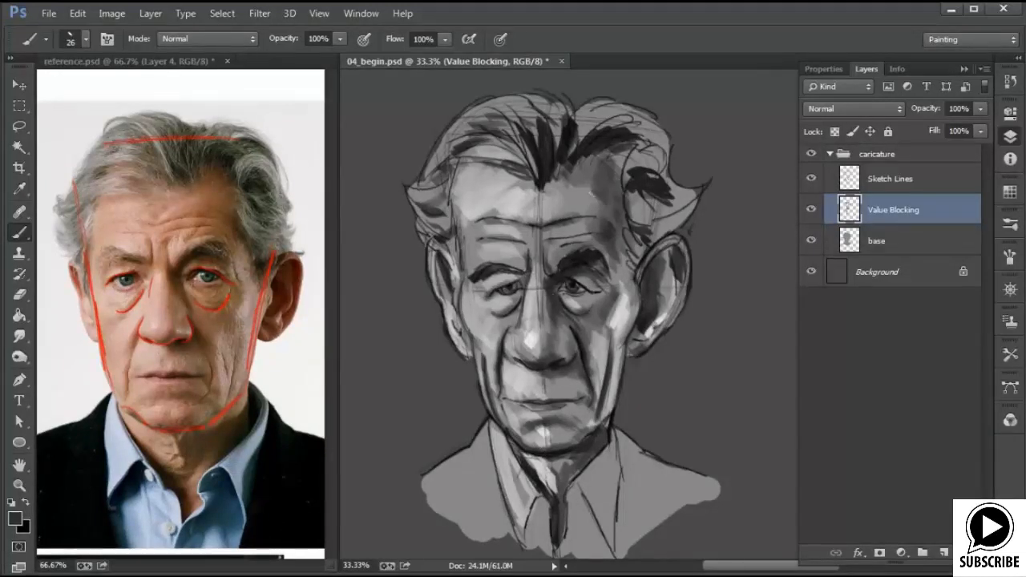
left_click_drag(595, 151, 626, 177)
left_click_drag(594, 127, 634, 126)
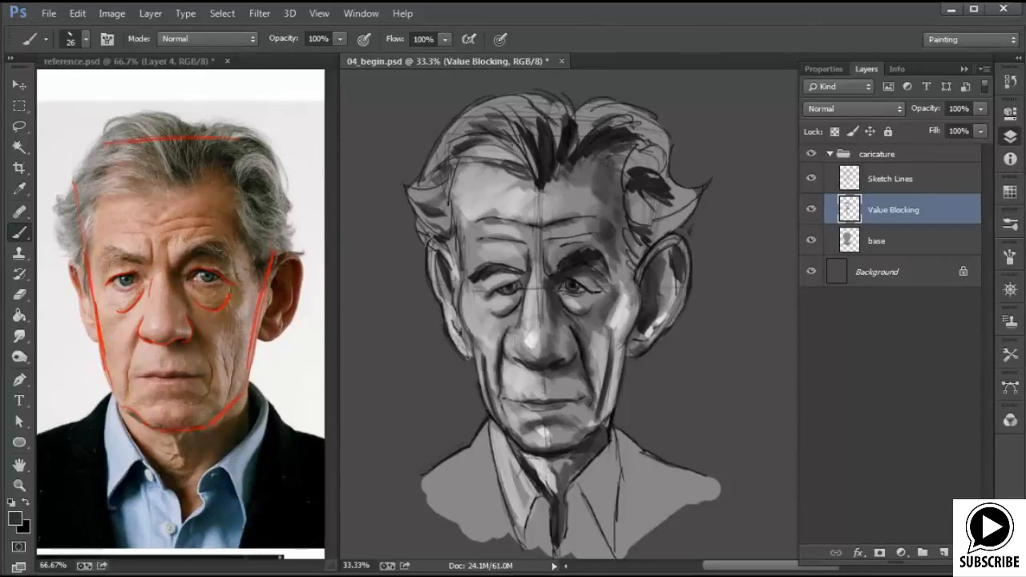
Sample light gray from beside the left ear and paint light strands through the top and sides of the hair
left_click(456, 272, "alt")
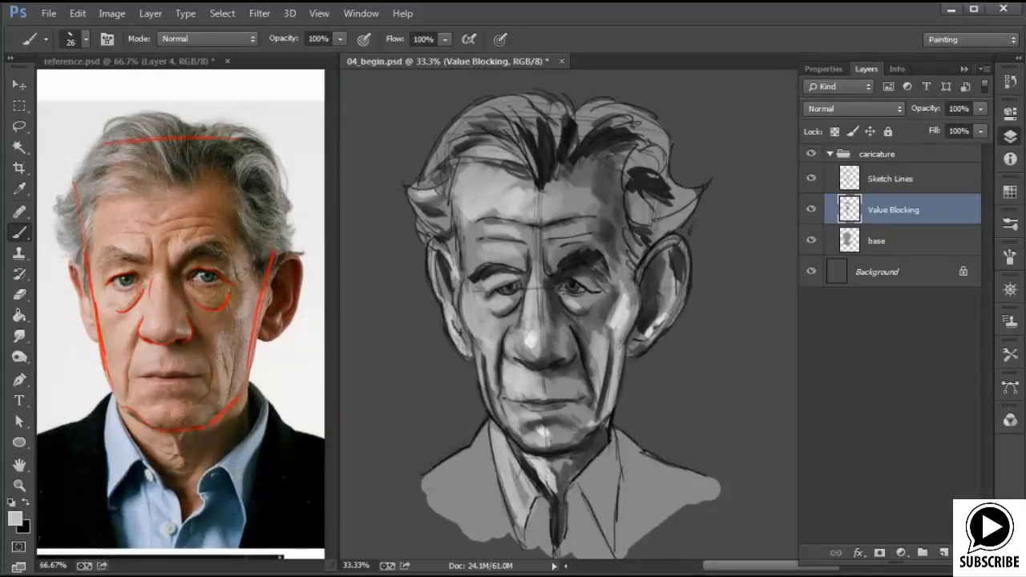
left_click_drag(427, 221, 444, 233)
mouse_move(429, 180)
left_mouse_down()
mouse_move(515, 111)
mouse_move(538, 136)
mouse_move(536, 110)
mouse_move(553, 100)
left_mouse_up()
mouse_move(593, 139)
left_mouse_down()
mouse_move(583, 125)
mouse_move(629, 101)
mouse_move(658, 129)
left_mouse_up()
left_click_drag(650, 189, 681, 205)
left_click_drag(664, 208, 689, 198)
mouse_move(664, 233)
left_mouse_down()
mouse_move(688, 212)
mouse_move(672, 222)
left_mouse_up()
left_click_drag(641, 161, 667, 188)
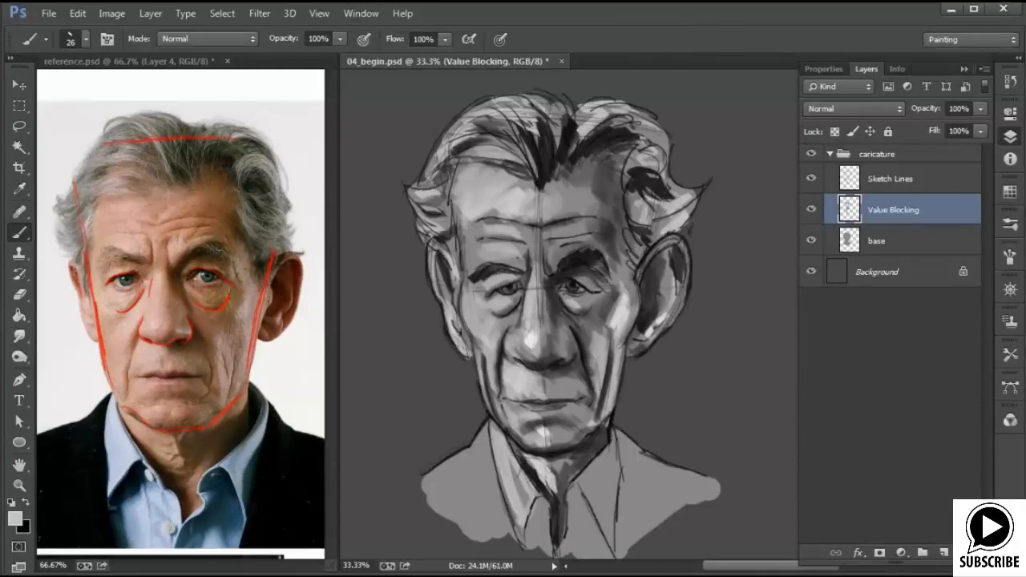
Sample dark gray from the hair above the forehead and darken the right-hand forehead wrinkles and the right temple
left_click(545, 164, "alt")
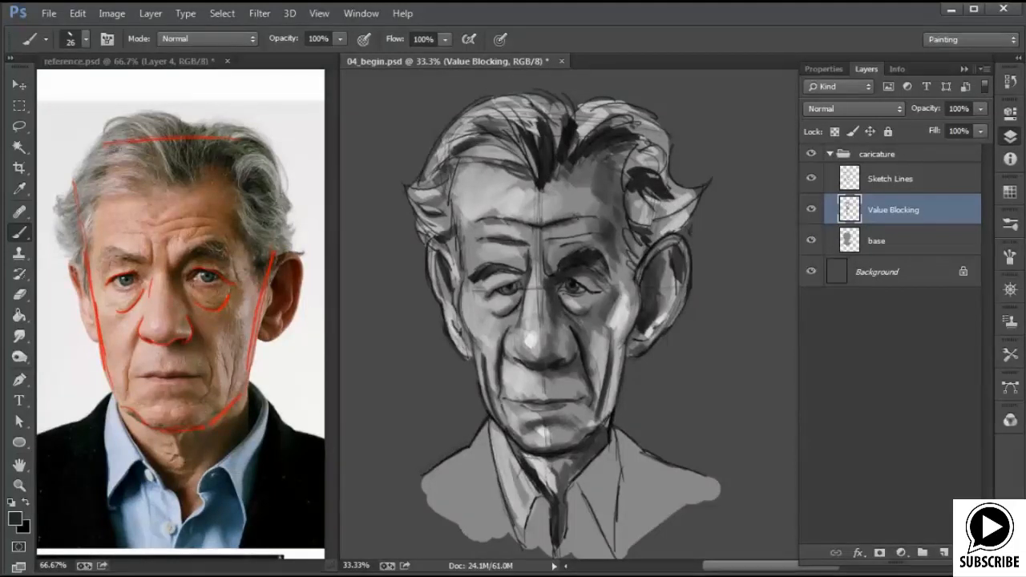
left_click_drag(570, 219, 601, 216)
left_click_drag(551, 242, 615, 235)
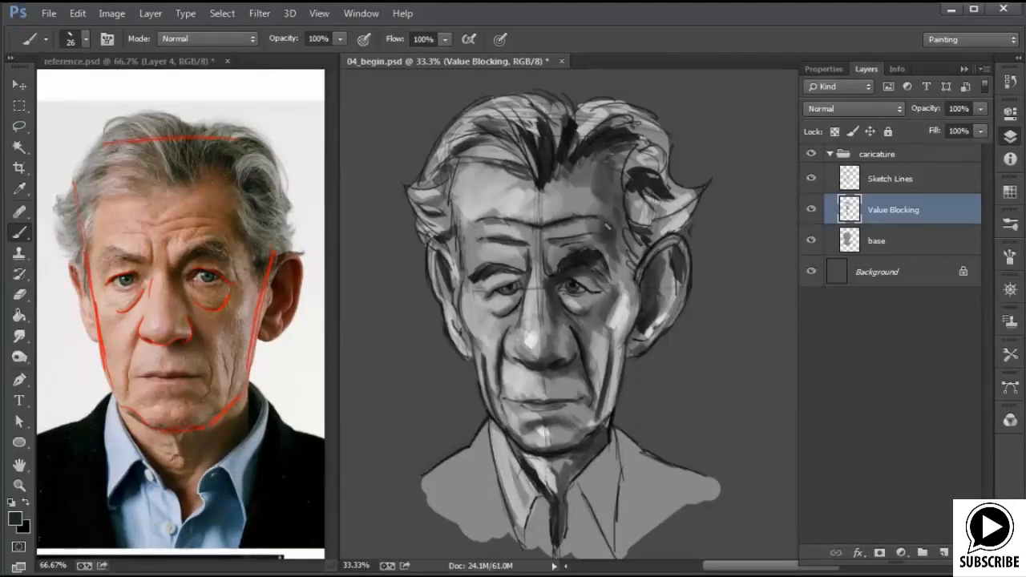
mouse_move(620, 194)
left_mouse_down()
mouse_move(622, 154)
mouse_move(629, 170)
left_mouse_up()
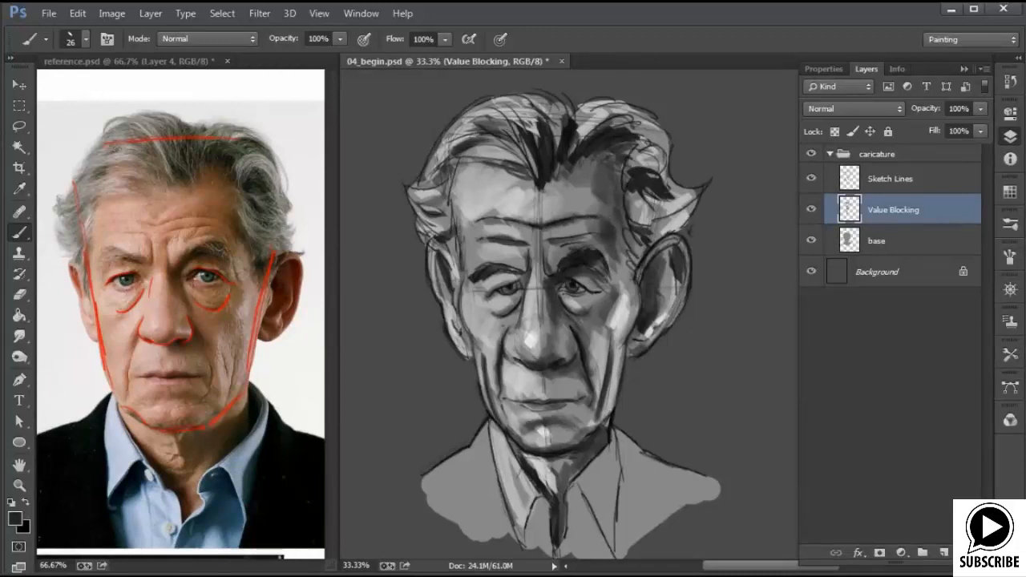
Shade the left ear's inner edge, both outer cheeks, and the forehead just below the hairline peak with dark gray
mouse_move(473, 334)
left_mouse_down()
mouse_move(459, 291)
mouse_move(474, 357)
left_mouse_up()
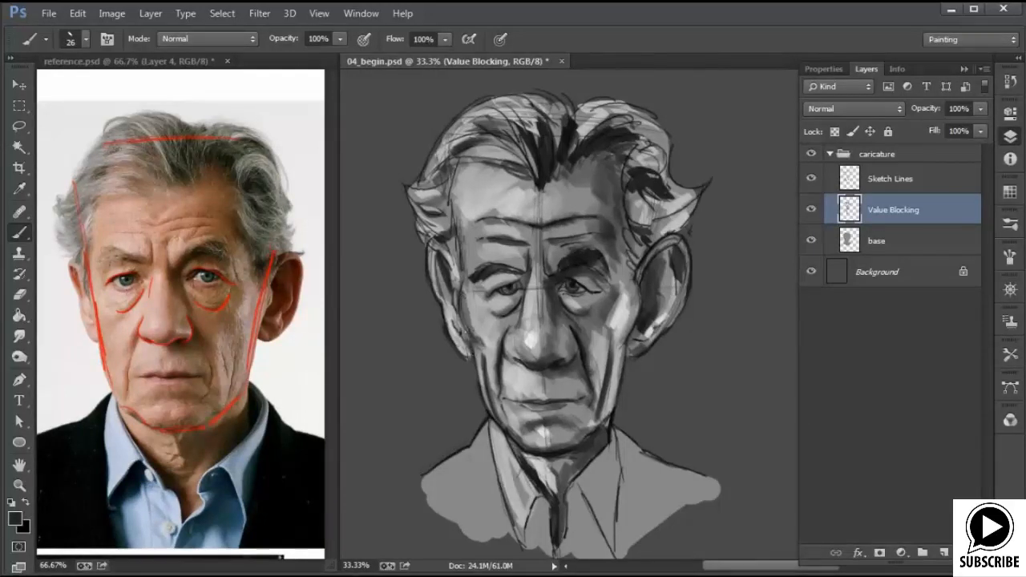
left_click_drag(454, 296, 466, 336)
left_click_drag(621, 323, 614, 344)
left_click_drag(634, 301, 630, 330)
left_click_drag(630, 324, 614, 343)
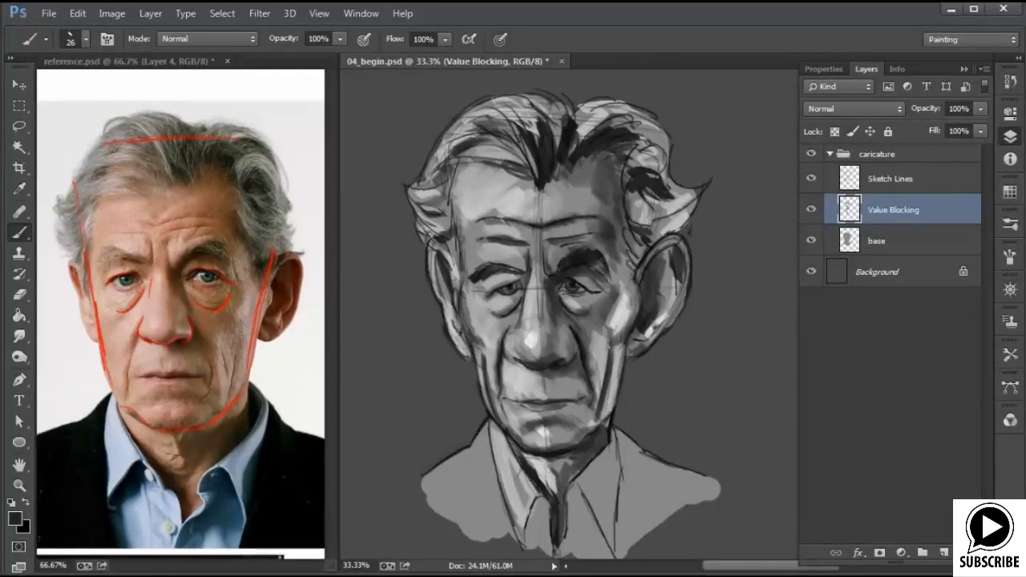
left_click_drag(477, 332, 489, 375)
left_click_drag(470, 312, 493, 353)
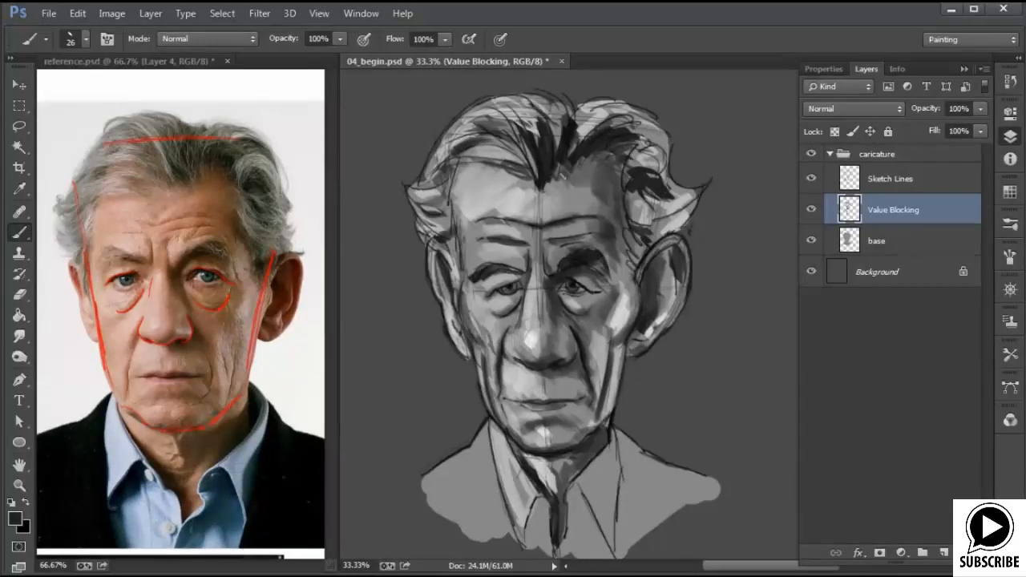
mouse_move(548, 199)
left_mouse_down()
mouse_move(540, 208)
mouse_move(577, 189)
left_mouse_up()
Set the brush to 69 px and block in the jacket on both shoulders with dark gray
right_click(589, 196)
left_click(672, 217)
mouse_move(481, 461)
left_mouse_down()
mouse_move(441, 509)
mouse_move(503, 543)
left_mouse_up()
left_click_drag(485, 433, 479, 455)
mouse_move(502, 488)
left_mouse_down()
mouse_move(510, 534)
mouse_move(529, 548)
left_mouse_up()
left_click_drag(629, 459, 632, 542)
left_click_drag(672, 478, 651, 521)
left_click_drag(680, 484, 713, 505)
mouse_move(662, 473)
left_mouse_down()
mouse_move(629, 451)
mouse_move(662, 470)
left_mouse_up()
Hide the Value Blocking and base layers to compare against the bare sketch, and show both again
left_click(811, 214)
left_click(811, 240)
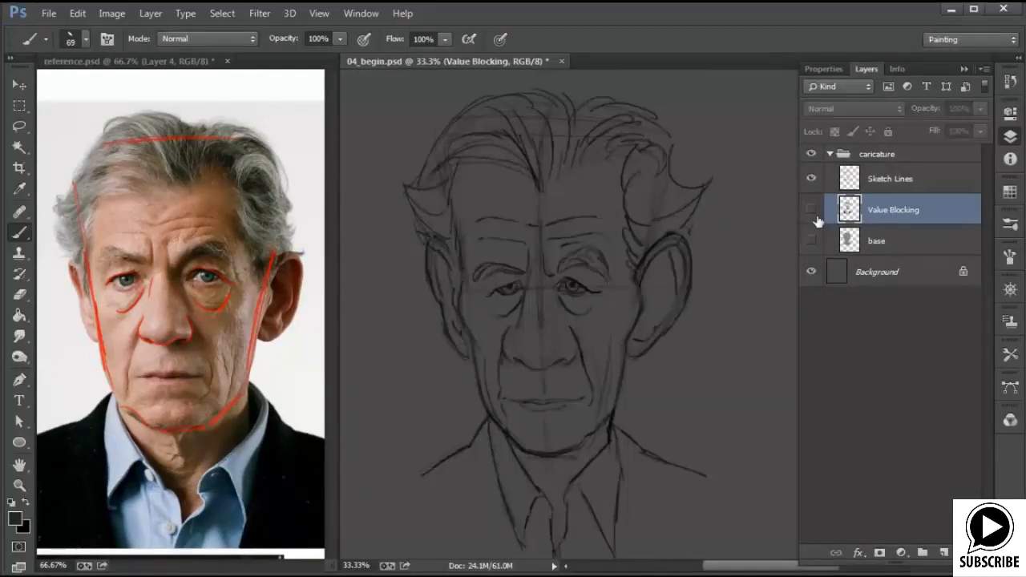
left_click(811, 240)
left_click(811, 209)
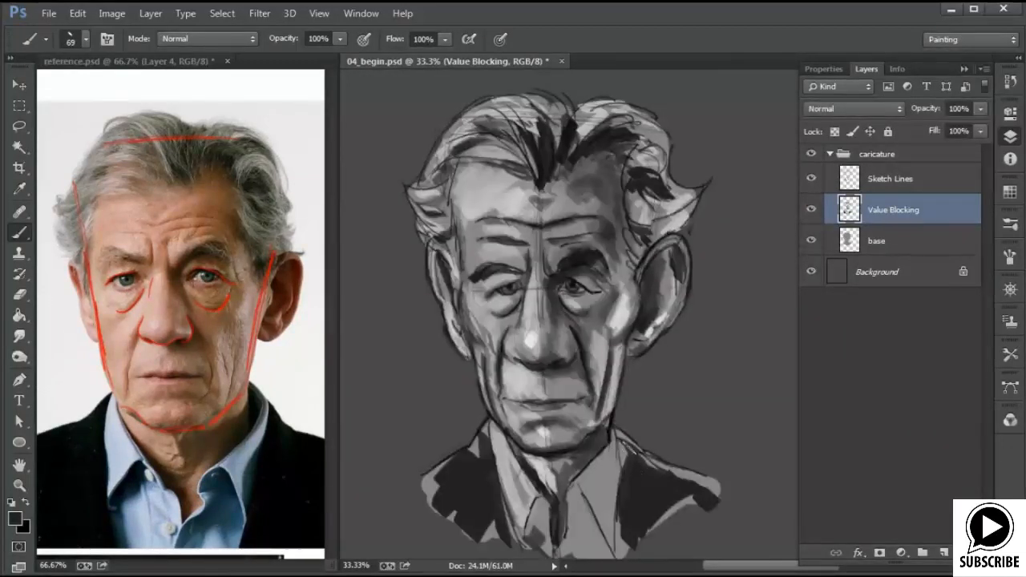
Sample the light highlight tone from the right cheek and paint light strokes on the right side of the shirt collar
left_click(623, 307, "alt")
mouse_move(596, 488)
left_mouse_down()
mouse_move(601, 456)
mouse_move(613, 531)
left_mouse_up()
left_click_drag(585, 505, 587, 548)
key("ctrl+minus")
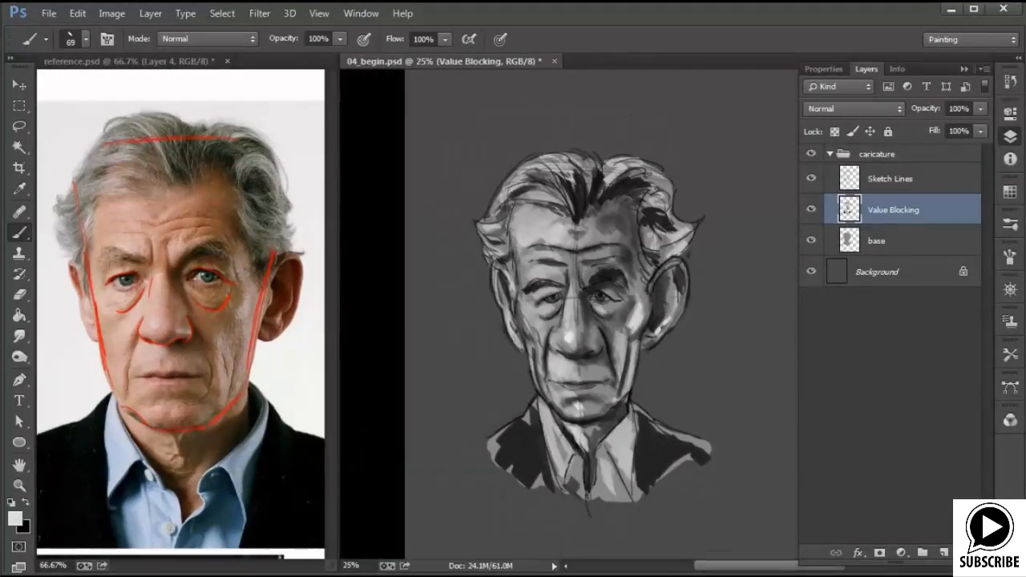
Set the brush to 8 px and paint fine light hair strokes in both eyebrows
key("ctrl+plus")
right_click(633, 304)
left_click(717, 343)
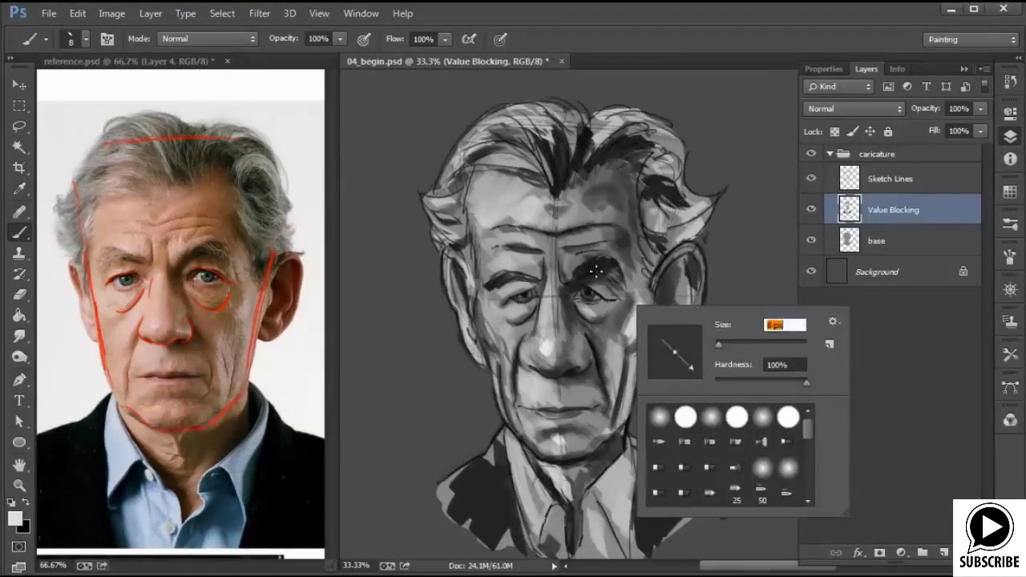
left_click(587, 272)
left_click_drag(592, 269, 615, 270)
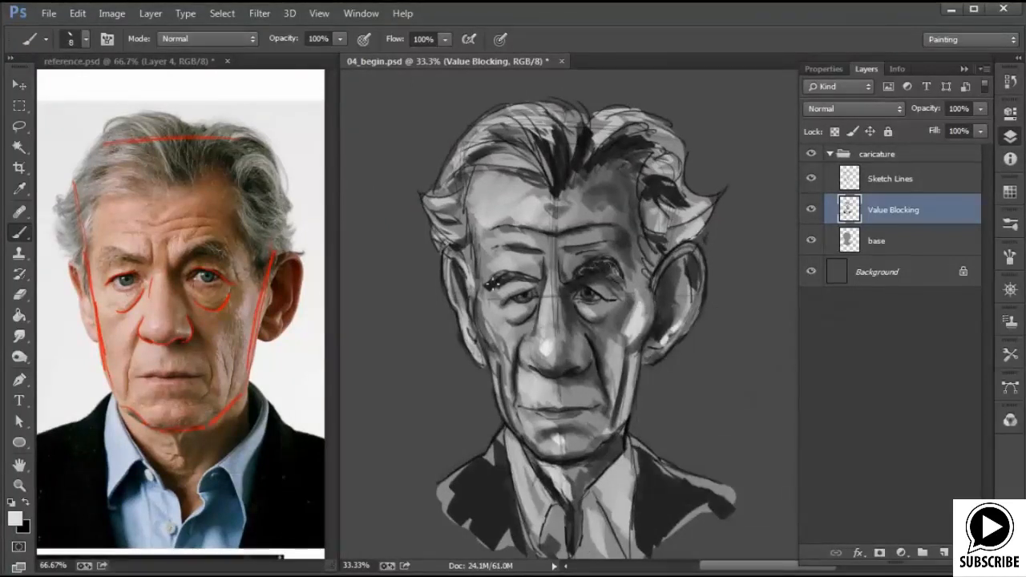
left_click_drag(493, 285, 504, 279)
key("ctrl+minus")
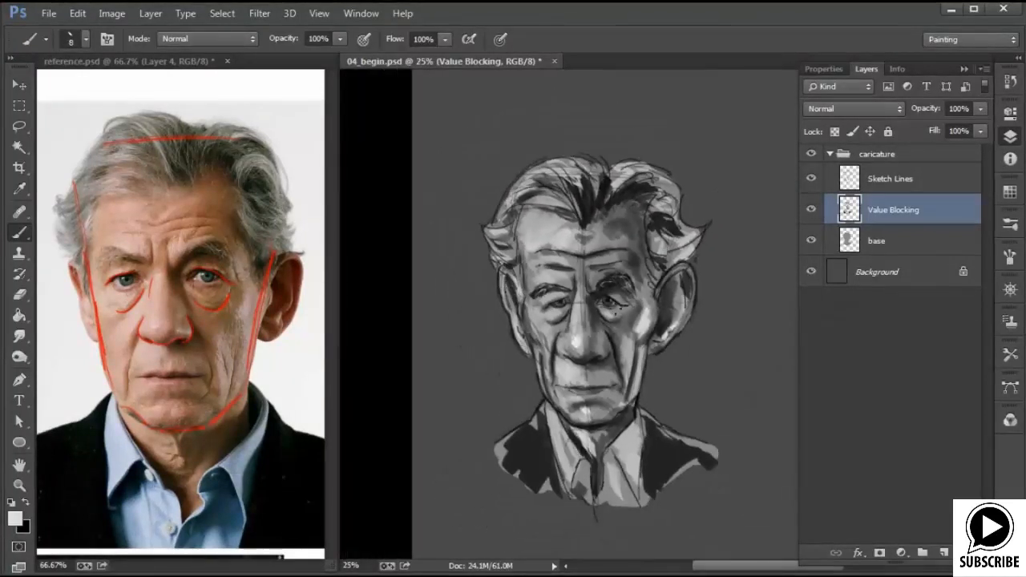
left_click_drag(635, 430, 646, 422)
key("ctrl+plus")
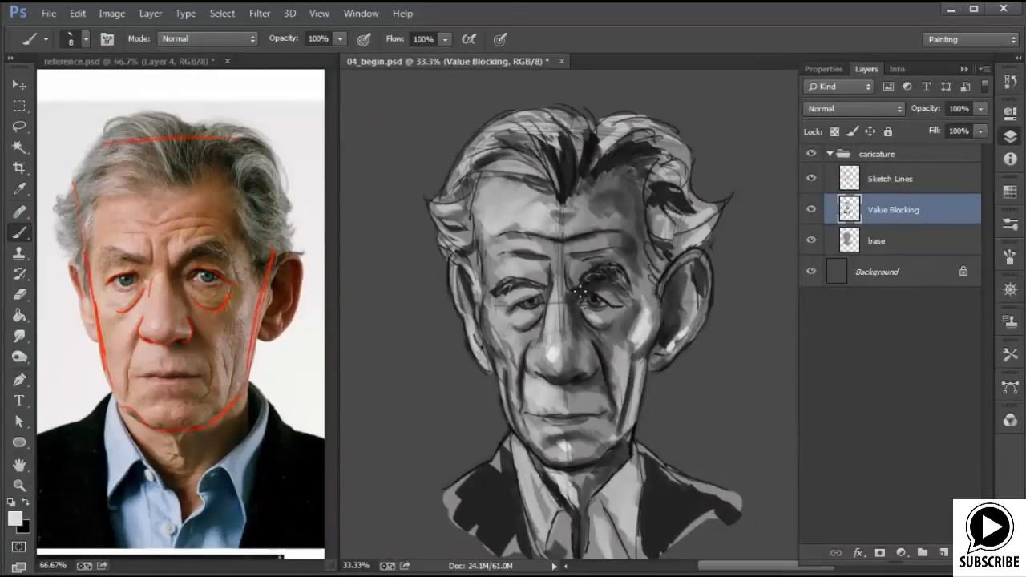
Set the brush to 31 px and sample dark gray at the left eye and light gray from the left cheek
right_click(540, 302)
left_click_drag(625, 344, 635, 344)
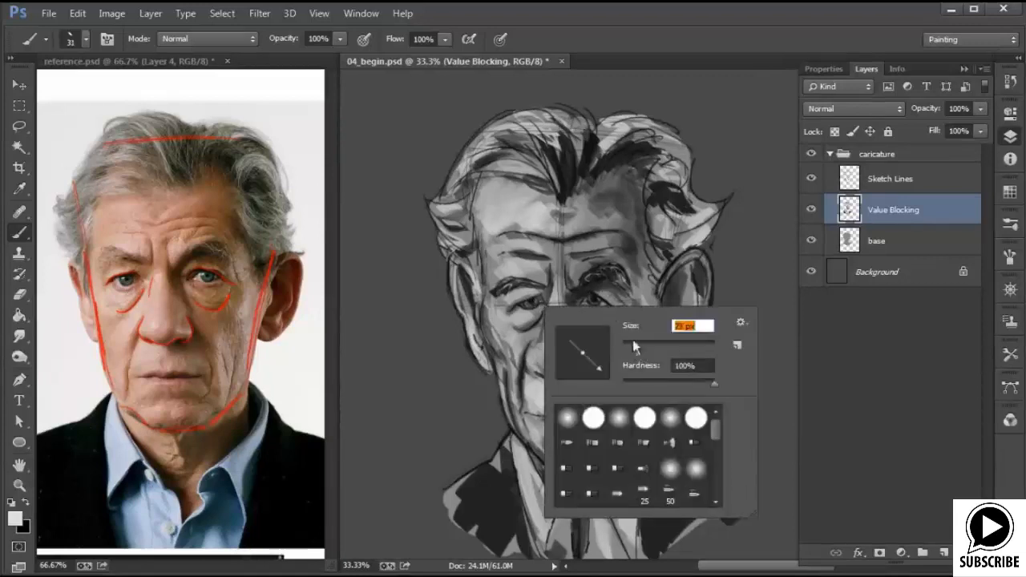
left_click(532, 302, "alt")
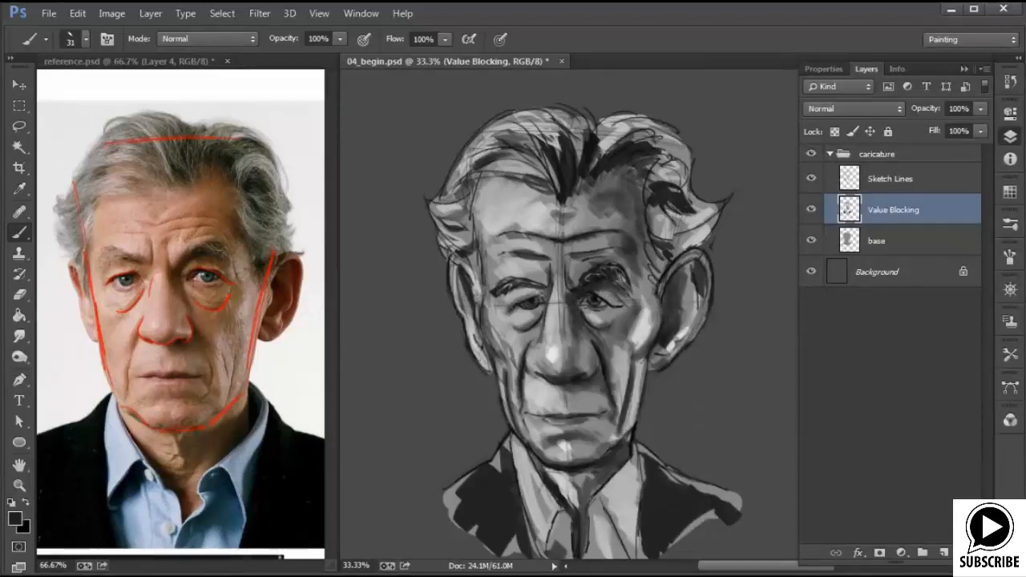
left_click(487, 330, "alt")
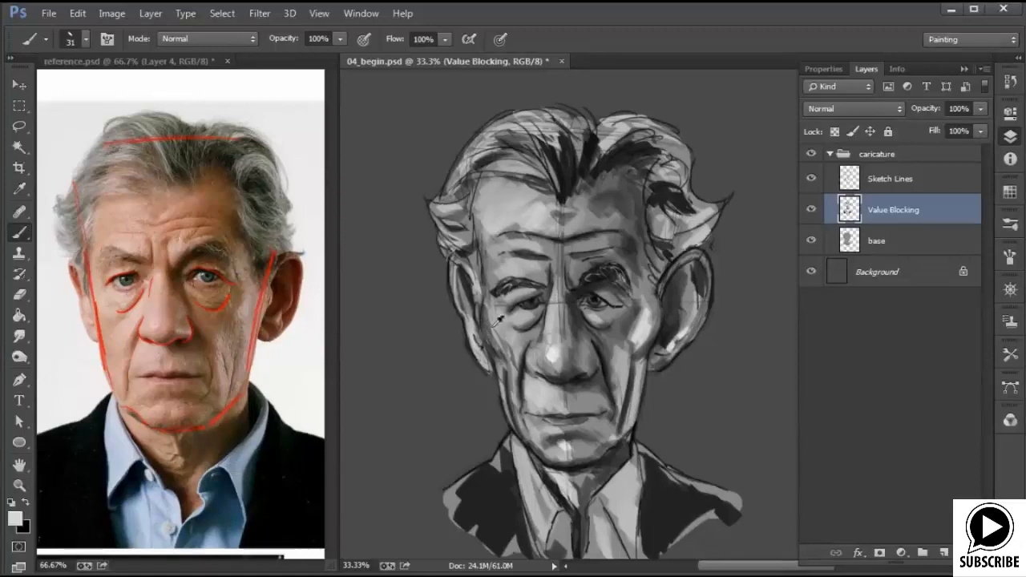